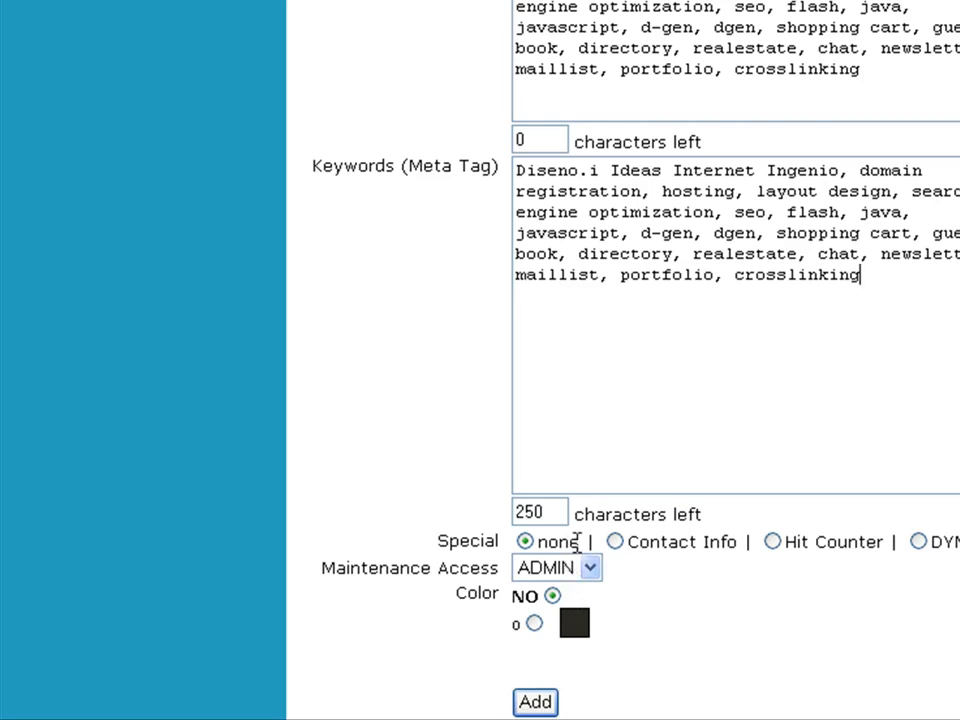
- Review the Special options none, Contact Info, Hit Counter, DYN, Home and U/P on the new section's form
{"action": "left_click_drag", "start_coordinate": [577, 541], "coordinate": [539, 541]}
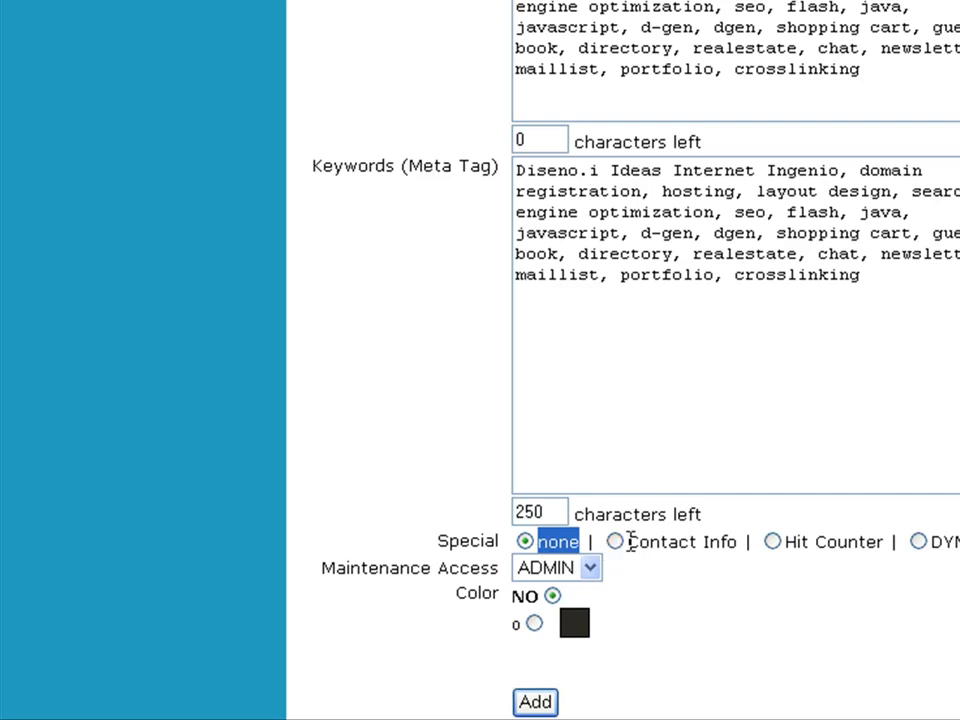
{"action": "left_click_drag", "start_coordinate": [631, 541], "coordinate": [709, 546]}
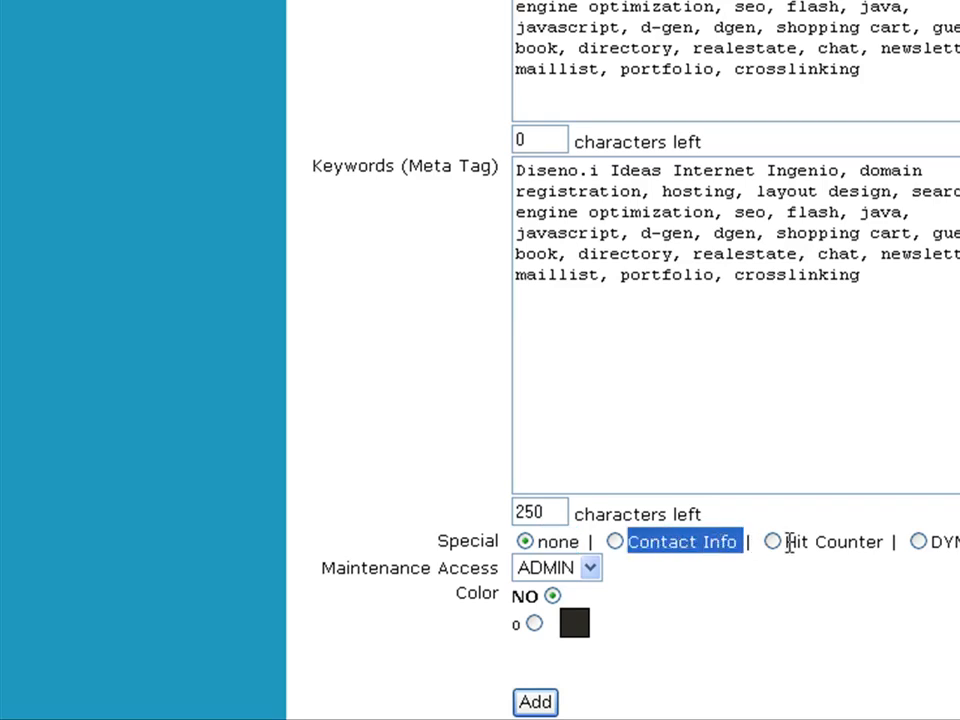
{"action": "left_click_drag", "start_coordinate": [789, 541], "coordinate": [886, 548]}
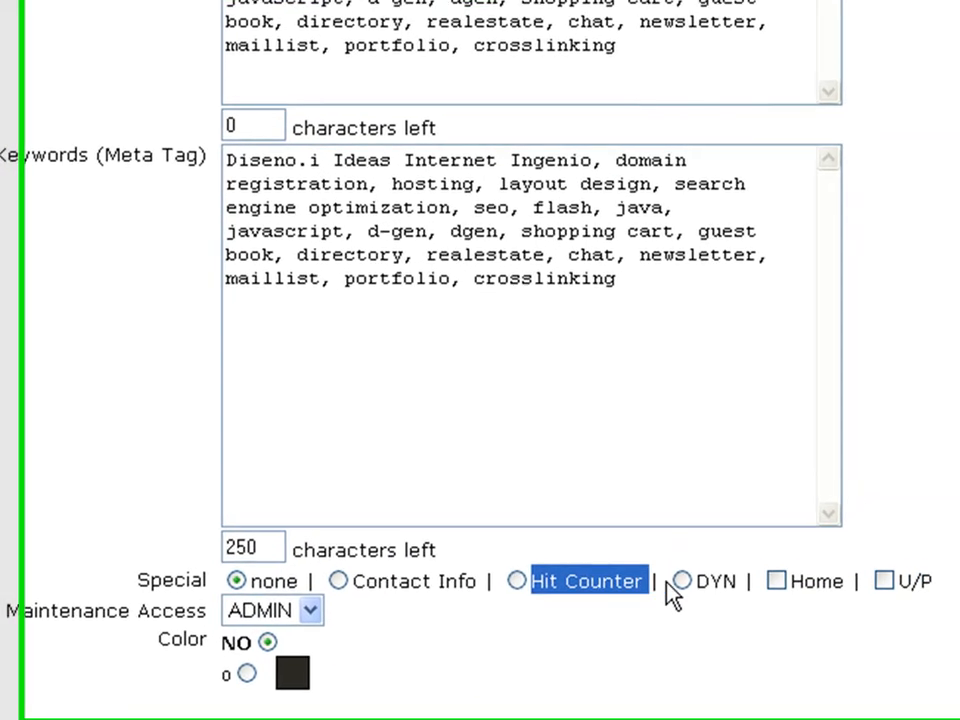
{"action": "left_click_drag", "start_coordinate": [725, 578], "coordinate": [679, 587]}
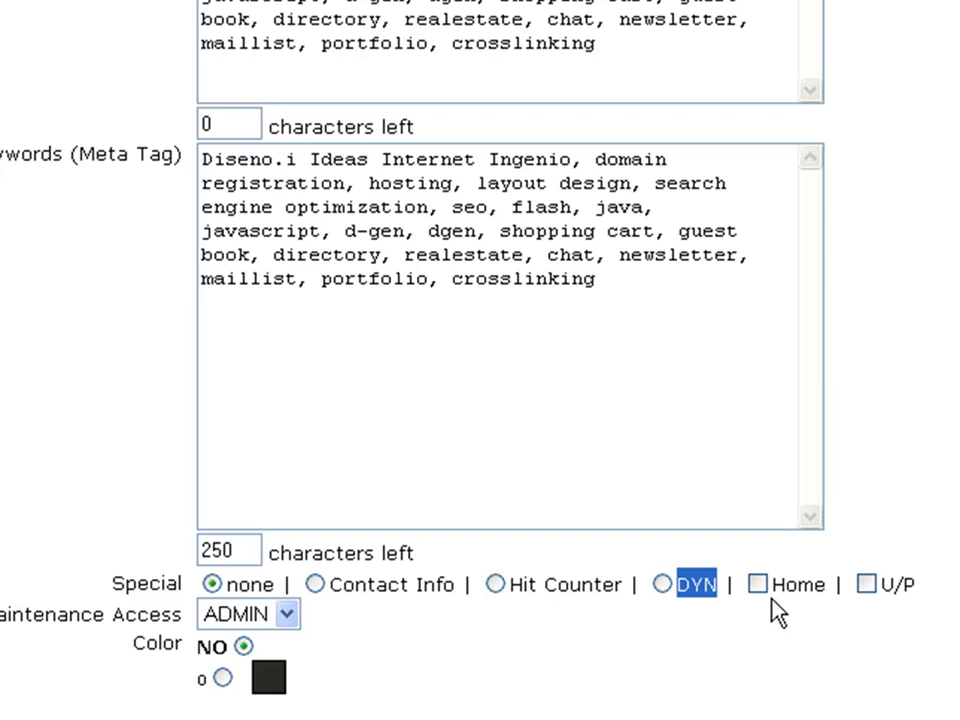
{"action": "left_click_drag", "start_coordinate": [775, 584], "coordinate": [821, 584]}
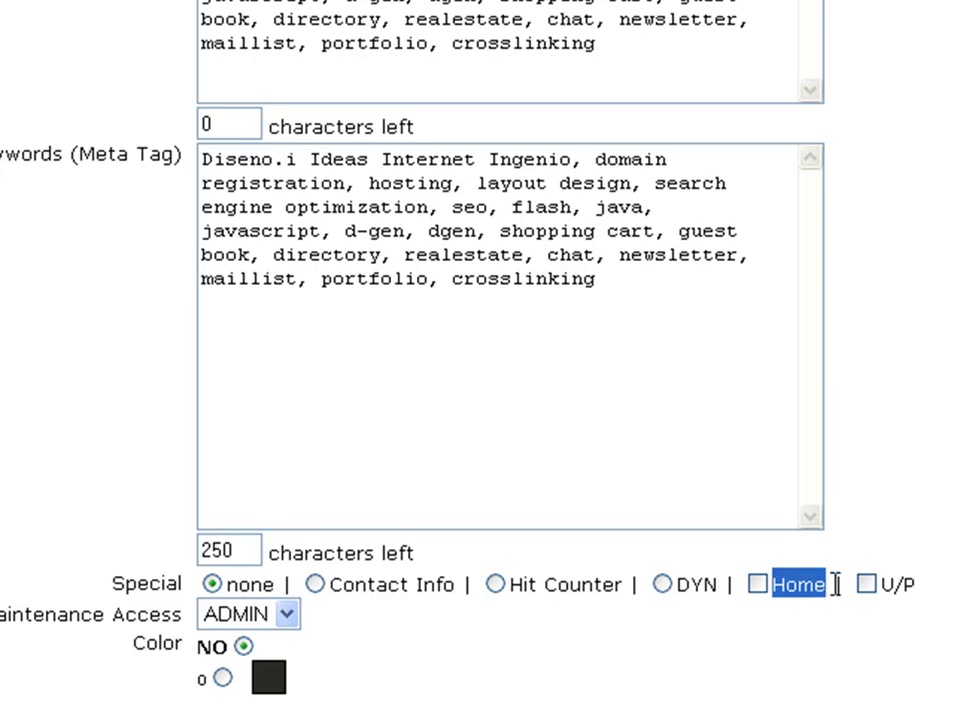
{"action": "left_click_drag", "start_coordinate": [884, 585], "coordinate": [912, 598]}
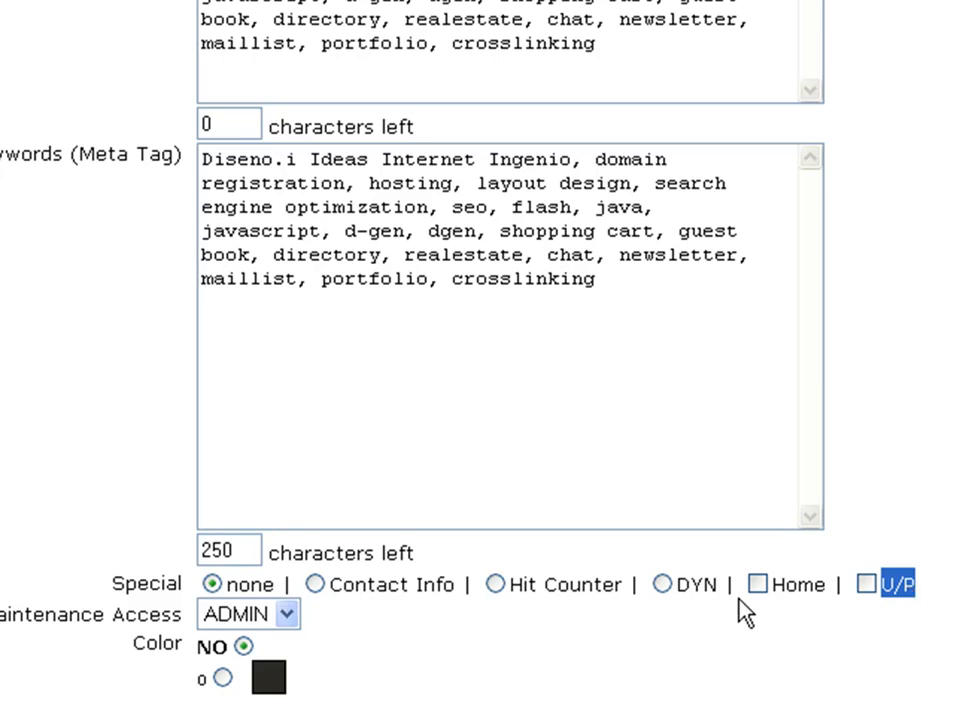
{"action": "left_click", "coordinate": [327, 622]}
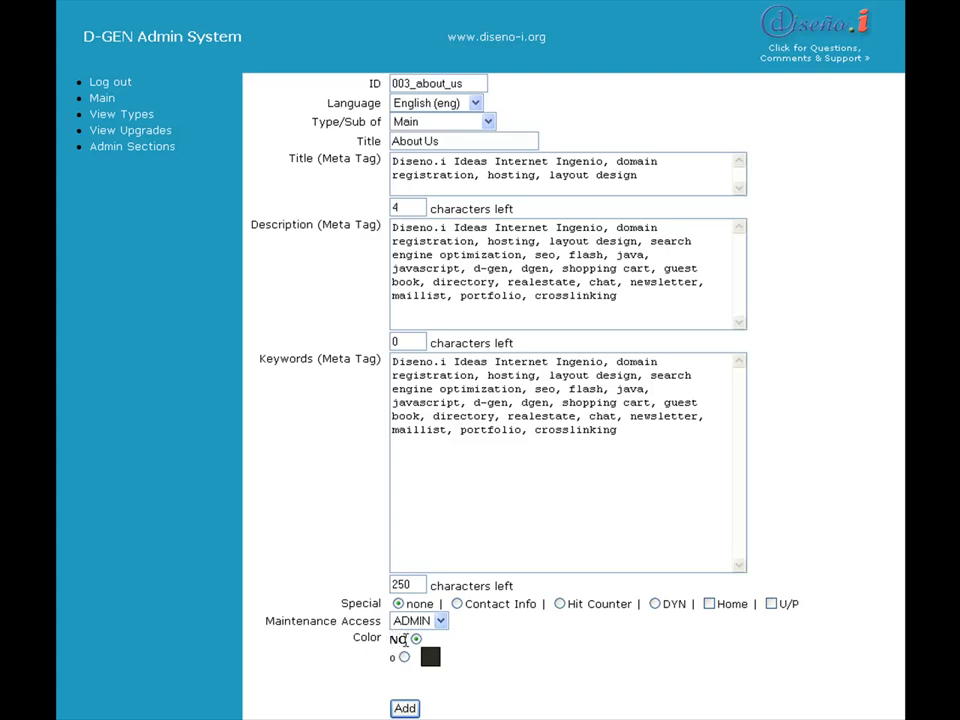
- Add the About Us section with ID 003_about_us and return to the section list
{"action": "left_click", "coordinate": [405, 708]}
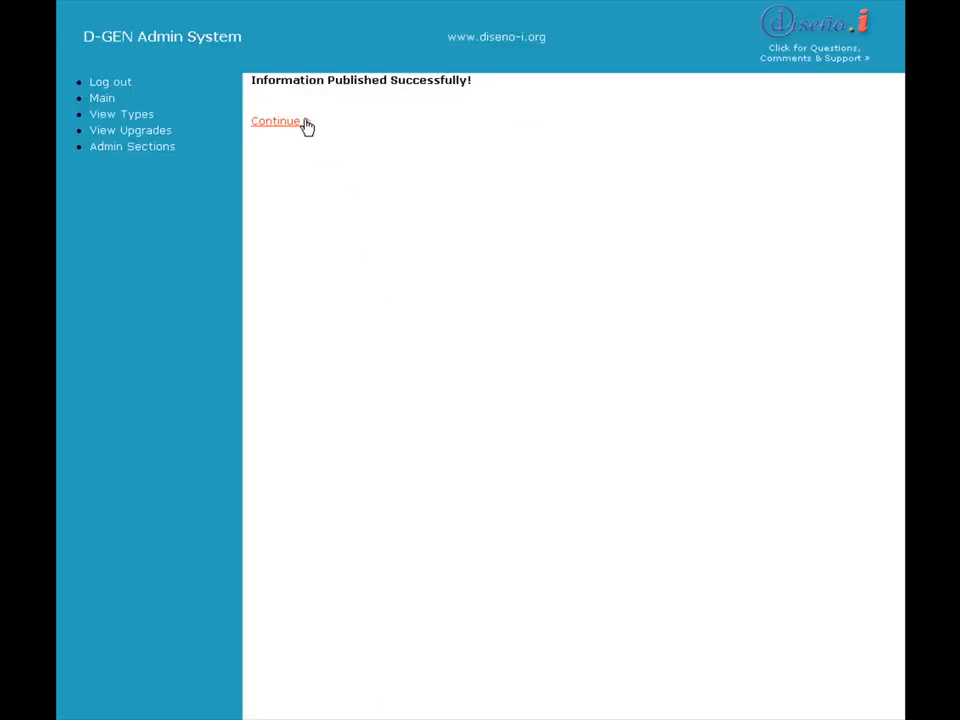
{"action": "left_click", "coordinate": [297, 121]}
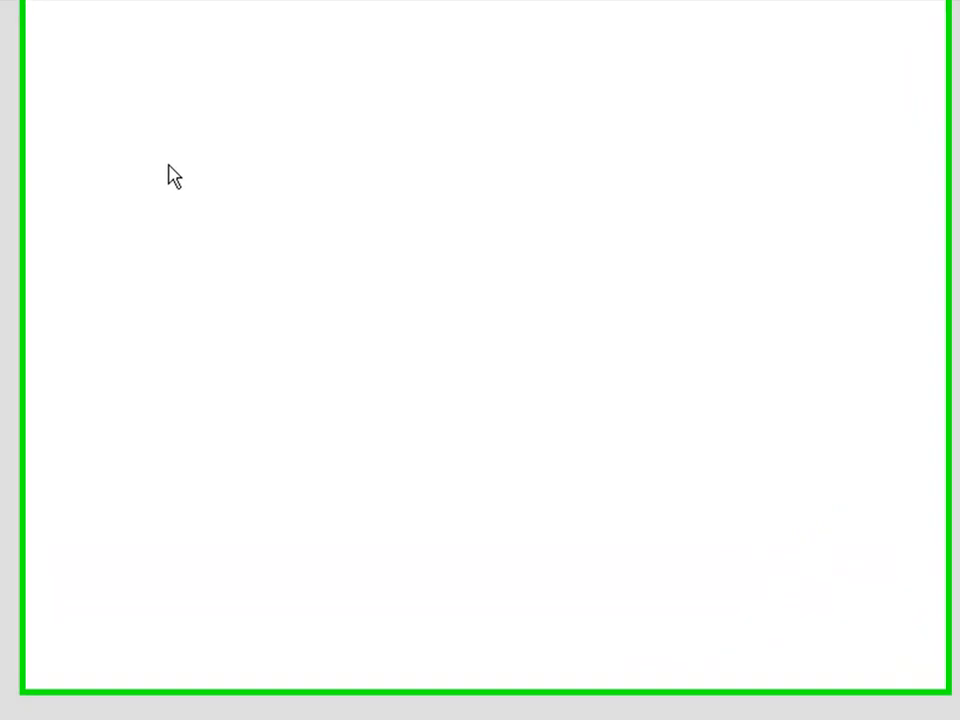
{"action": "left_click_drag", "start_coordinate": [827, 259], "coordinate": [880, 261]}
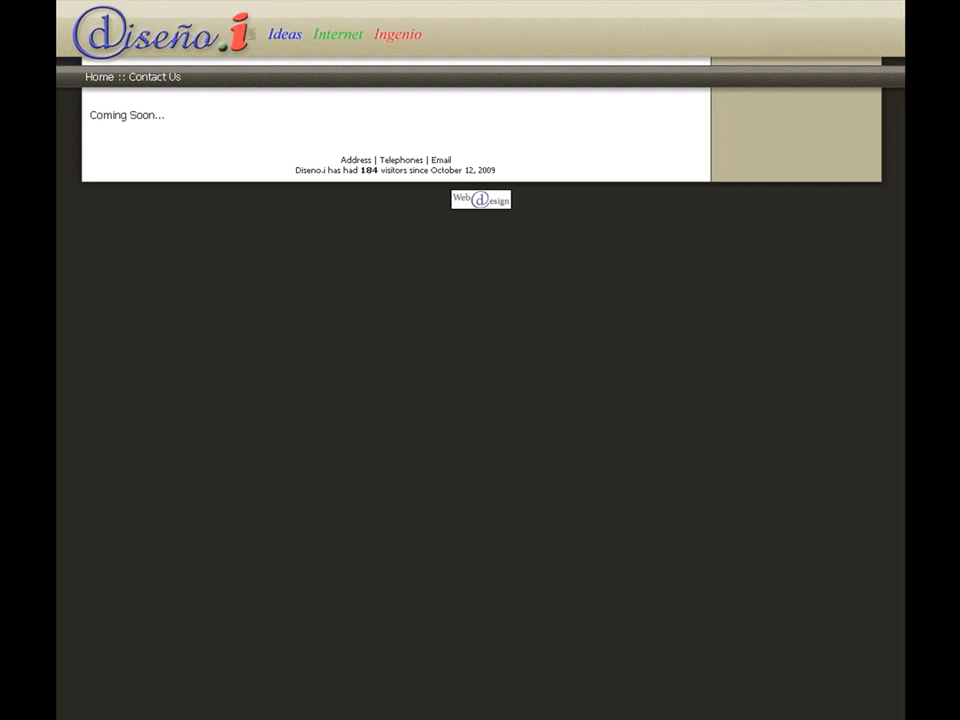
- Open the 003_about_us section in the editor and set its status to Finished - Accessible to Web Users
{"action": "key", "text": "alt+Tab"}
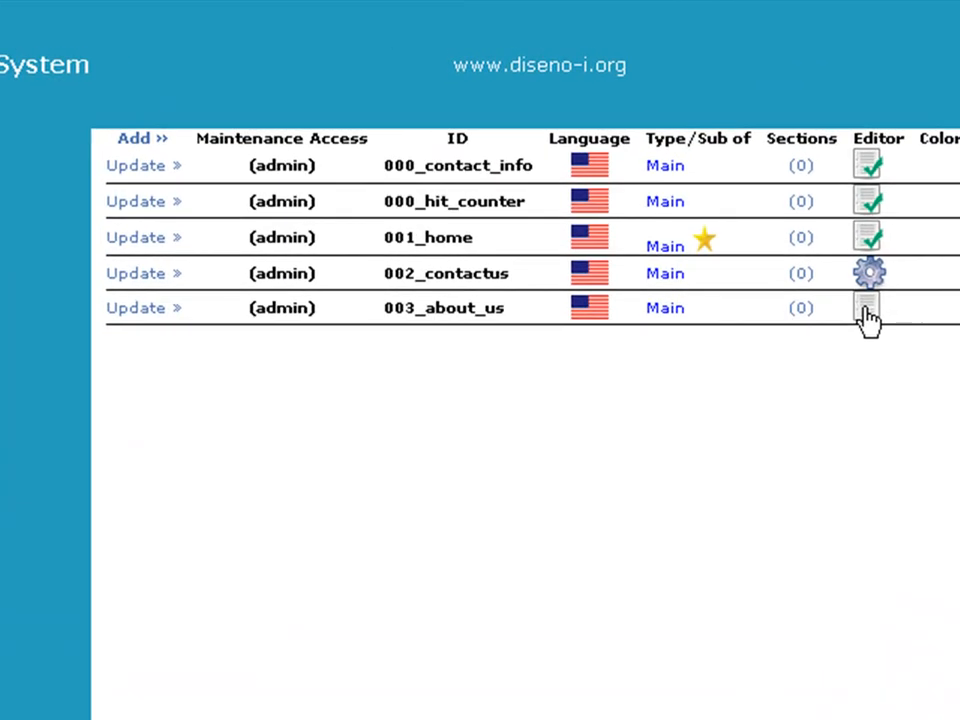
{"action": "left_click", "coordinate": [866, 310]}
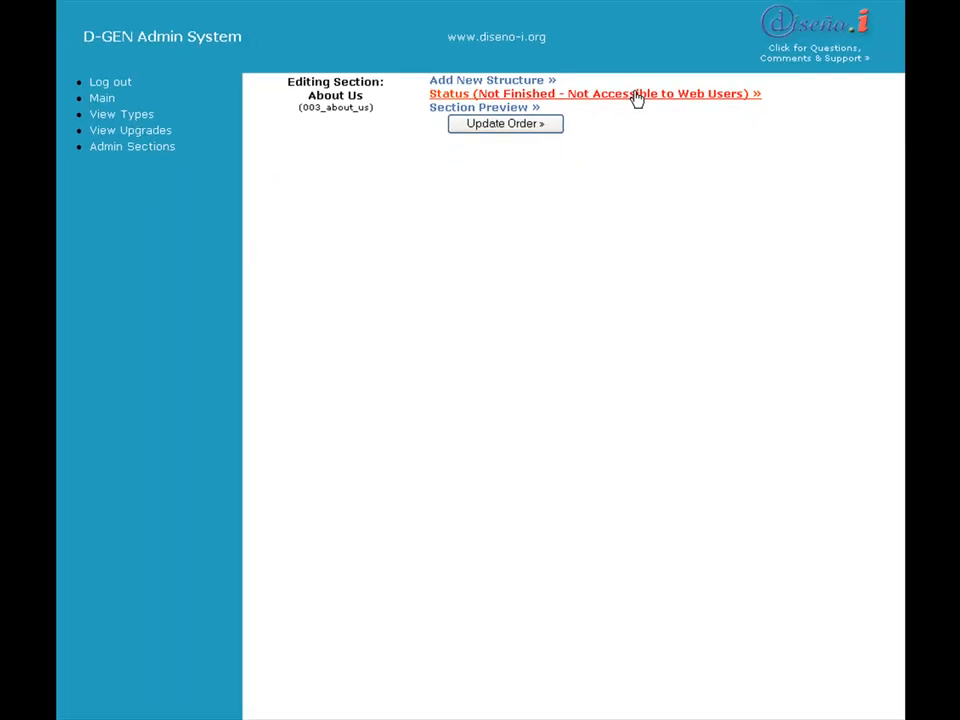
{"action": "left_click", "coordinate": [642, 96]}
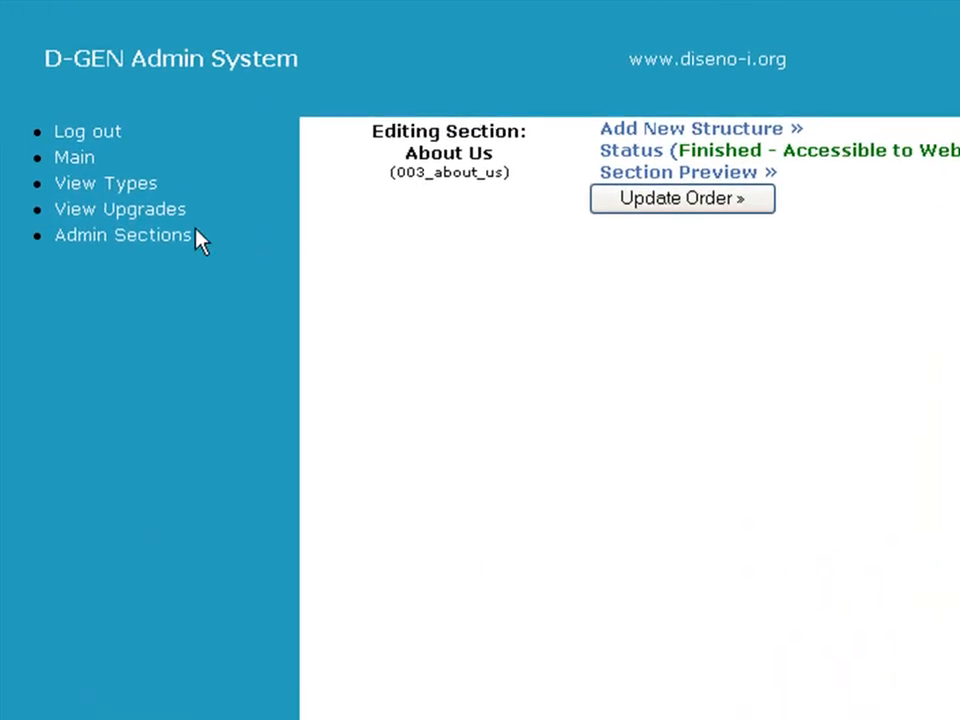
- Change the ID of the Contact Us section to 003_contactus and save the update
{"action": "left_click", "coordinate": [173, 240]}
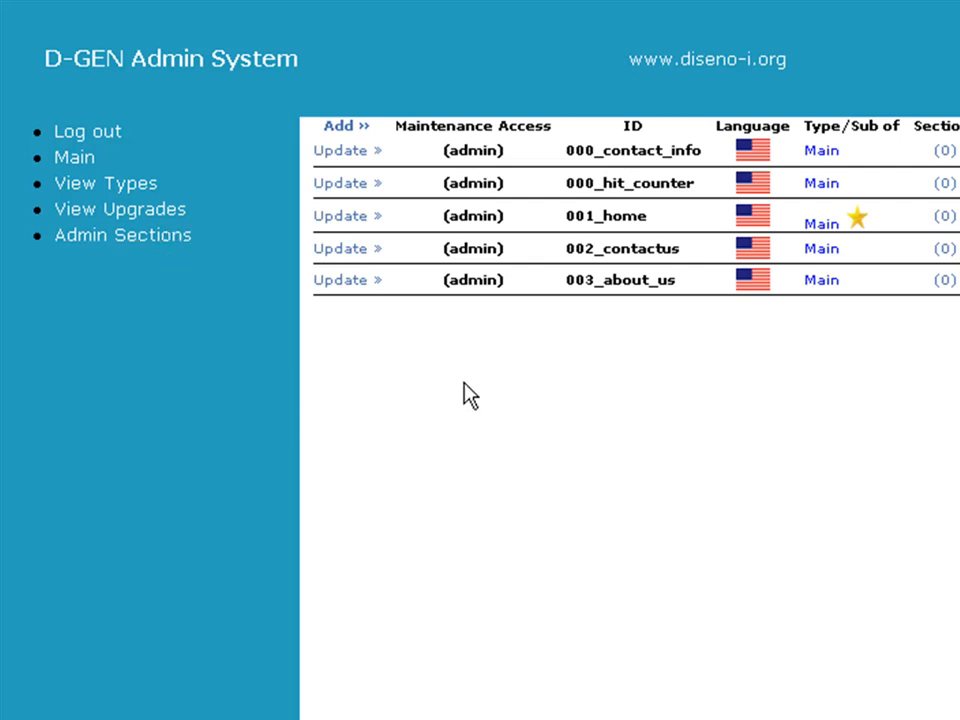
{"action": "left_click_drag", "start_coordinate": [594, 250], "coordinate": [579, 275]}
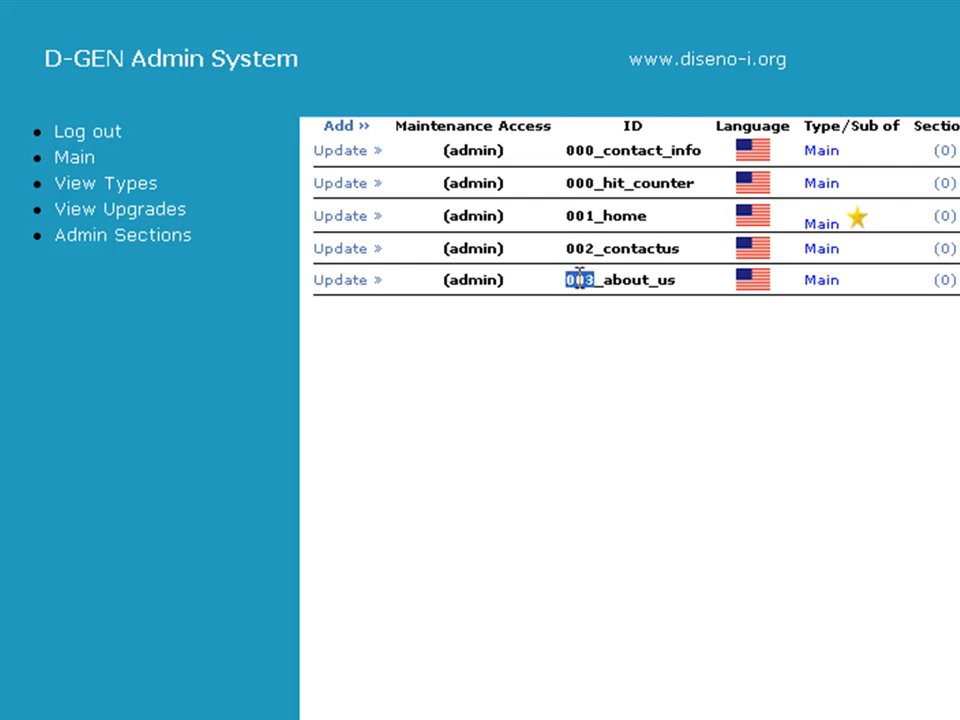
{"action": "left_click", "coordinate": [375, 250]}
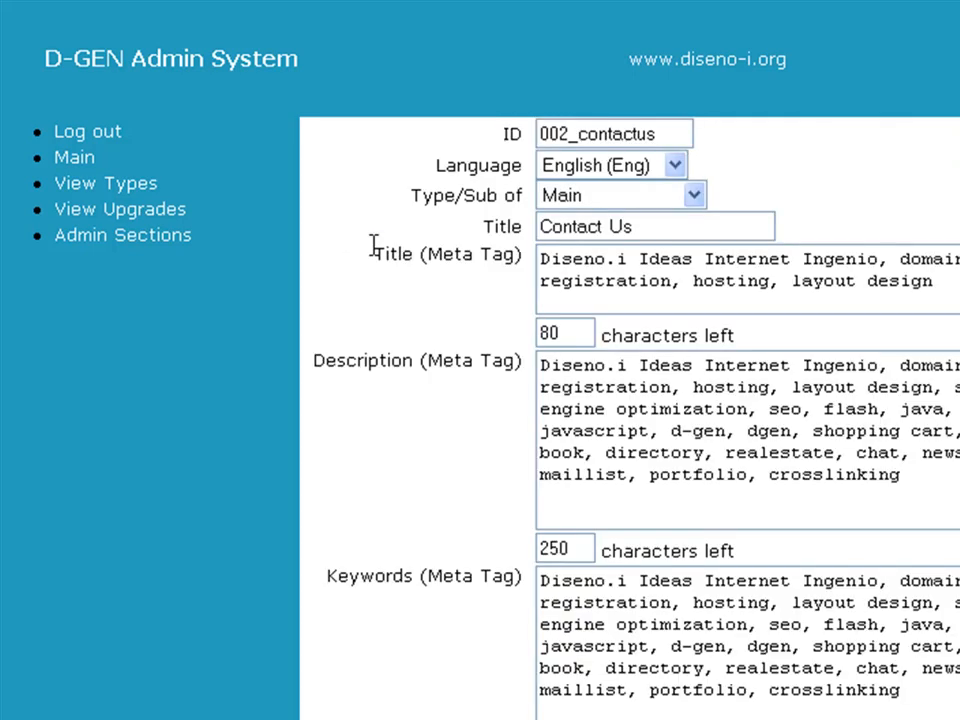
{"action": "left_click", "coordinate": [572, 134]}
{"action": "key", "text": "BackSpace"}
{"action": "type", "text": "3"}
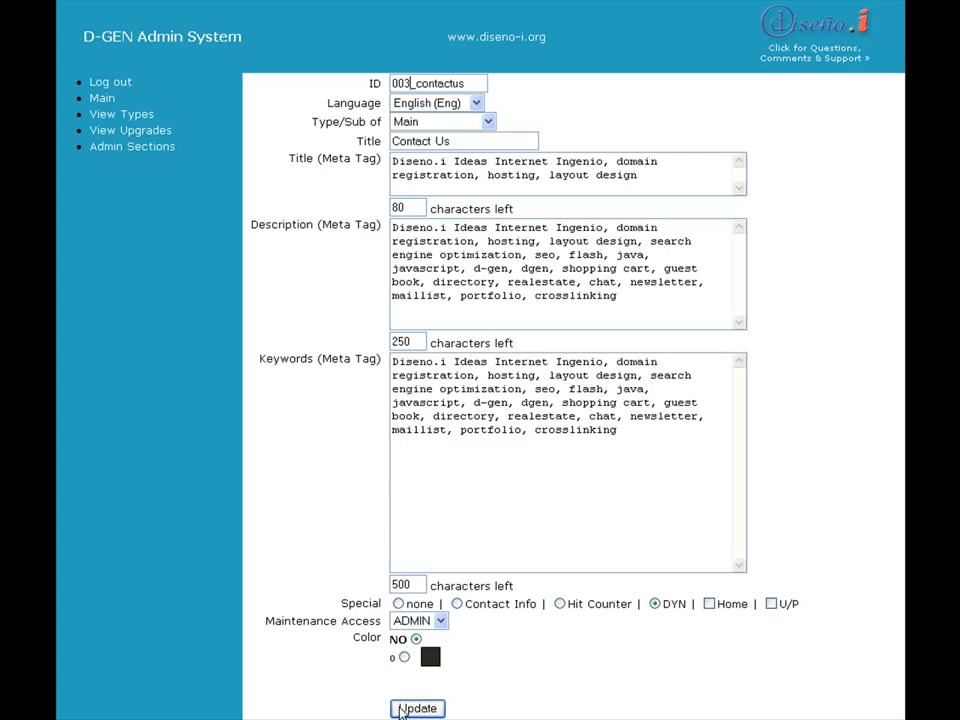
{"action": "left_click", "coordinate": [418, 708]}
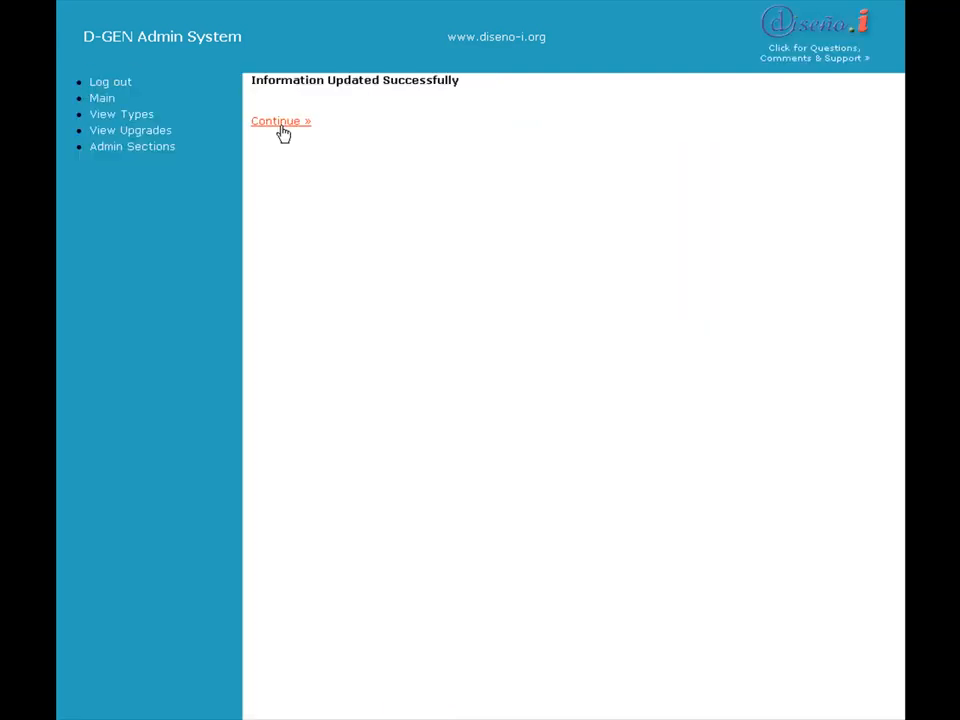
{"action": "left_click", "coordinate": [282, 127]}
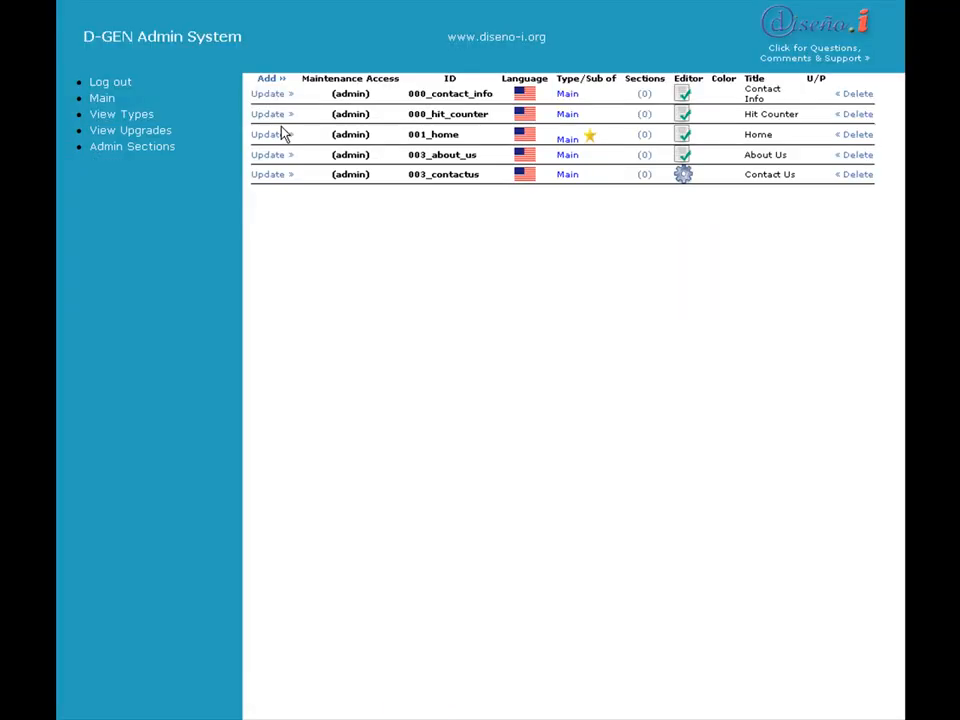
- Change the ID of the About Us section to 002_about_us, save it and return to the section list
{"action": "left_click", "coordinate": [281, 158]}
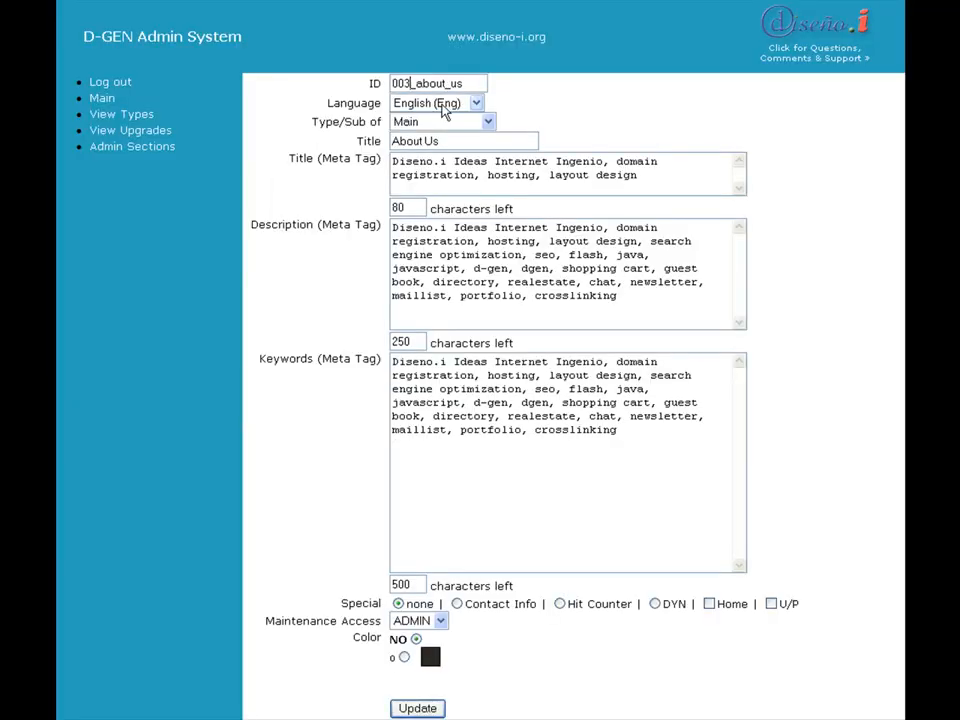
{"action": "key", "text": "BackSpace"}
{"action": "type", "text": "2"}
{"action": "left_click", "coordinate": [417, 708]}
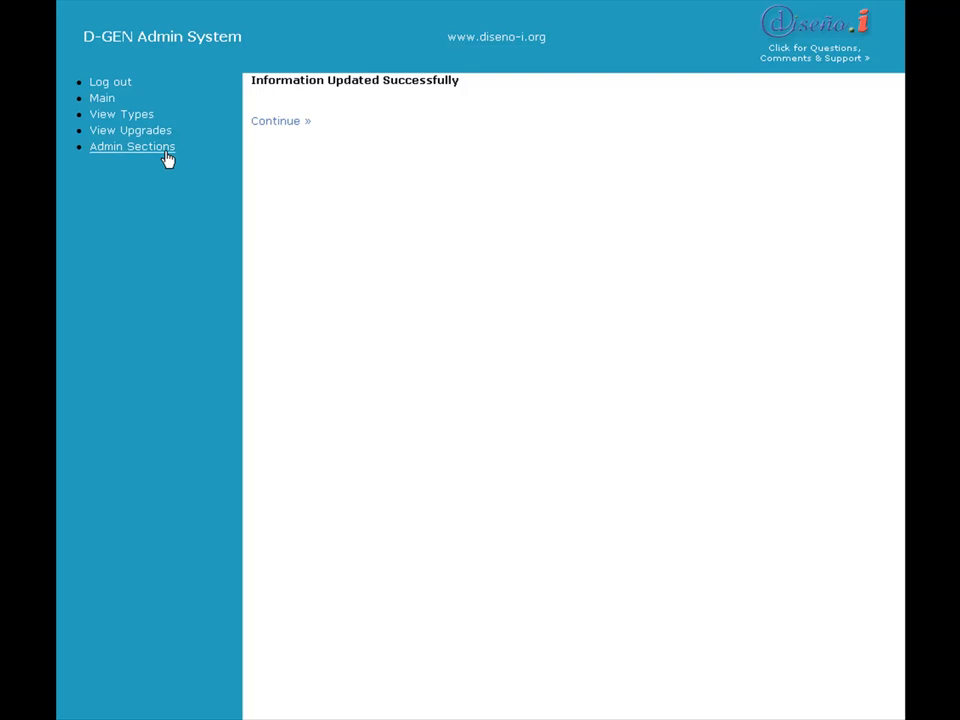
{"action": "left_click", "coordinate": [132, 147]}
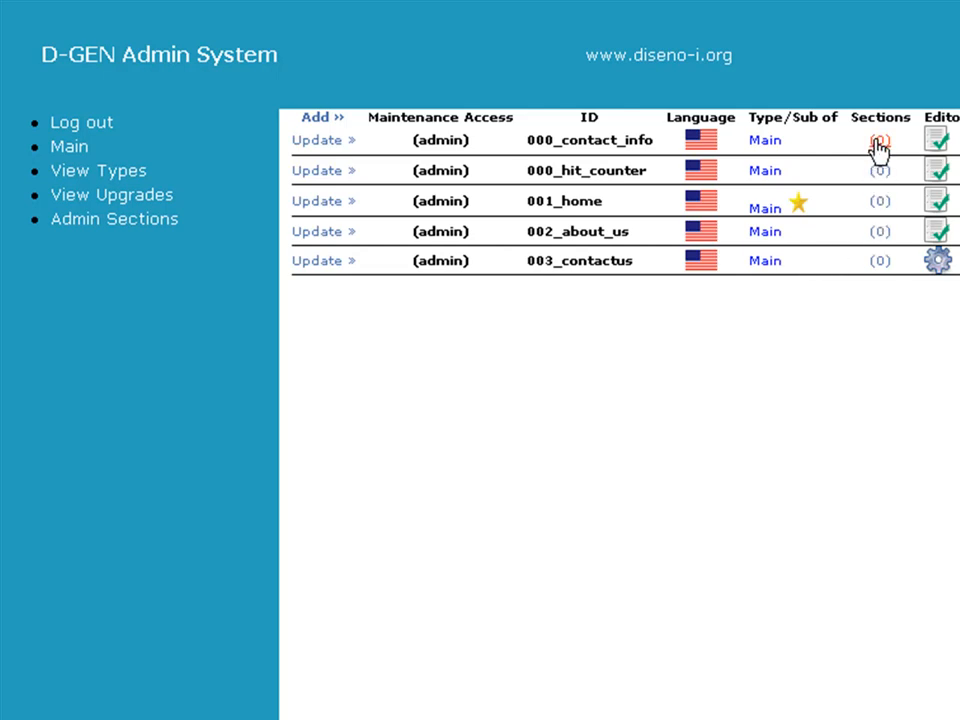
- Start a subsection of 002_about_us with ID 001_board, language English (eng) and title Board
{"action": "left_click", "coordinate": [880, 235]}
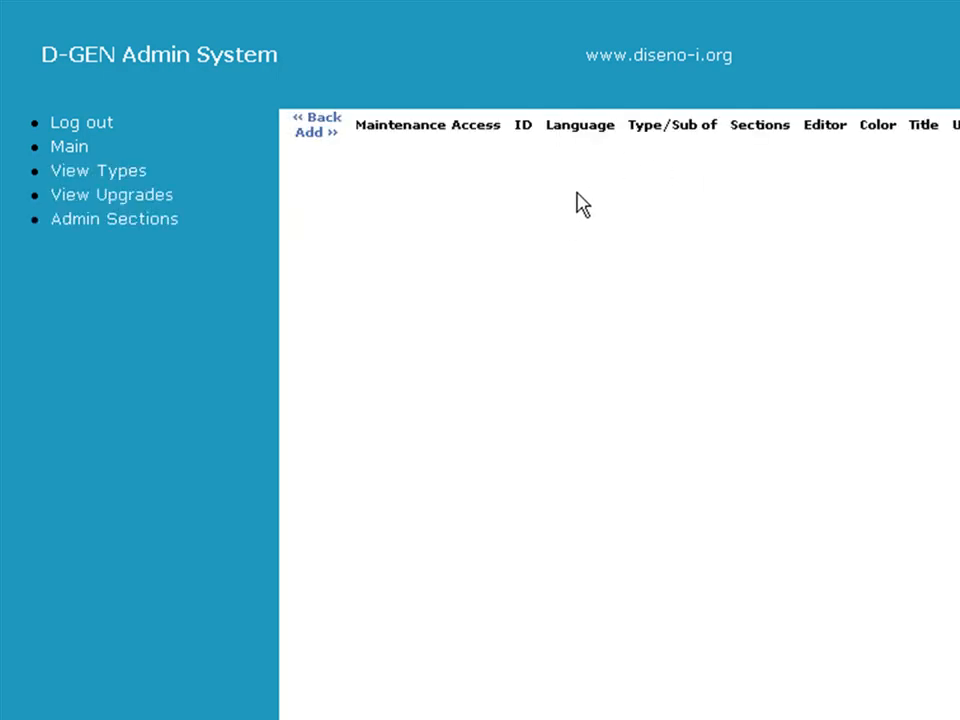
{"action": "left_click", "coordinate": [318, 133]}
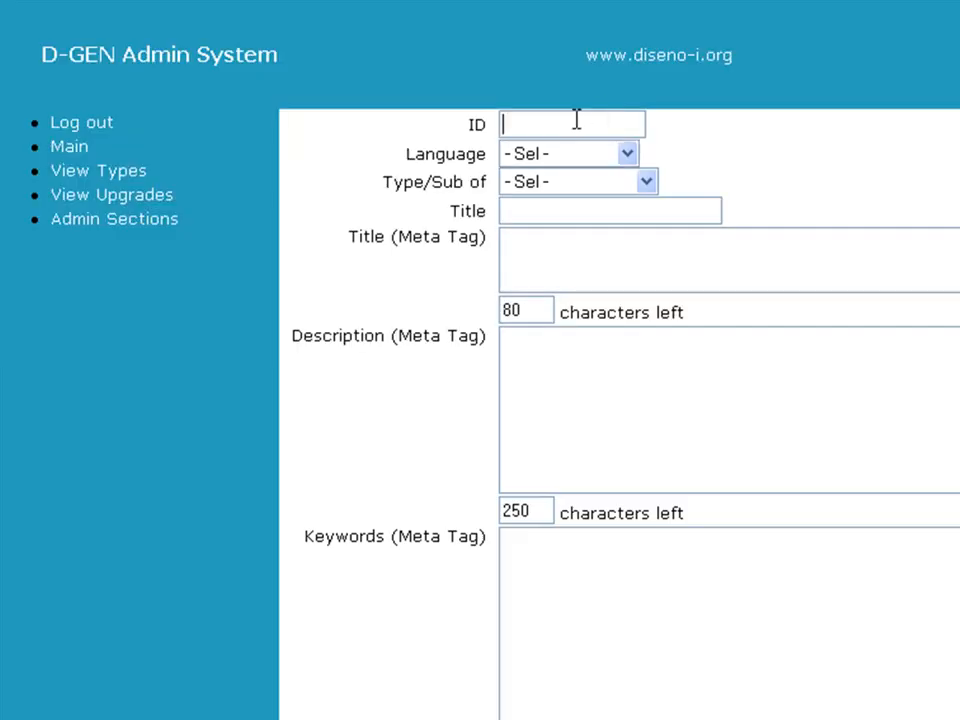
{"action": "type", "text": "001_"}
{"action": "type", "text": "board"}
{"action": "key", "text": "Tab"}
{"action": "key", "text": "Down"}
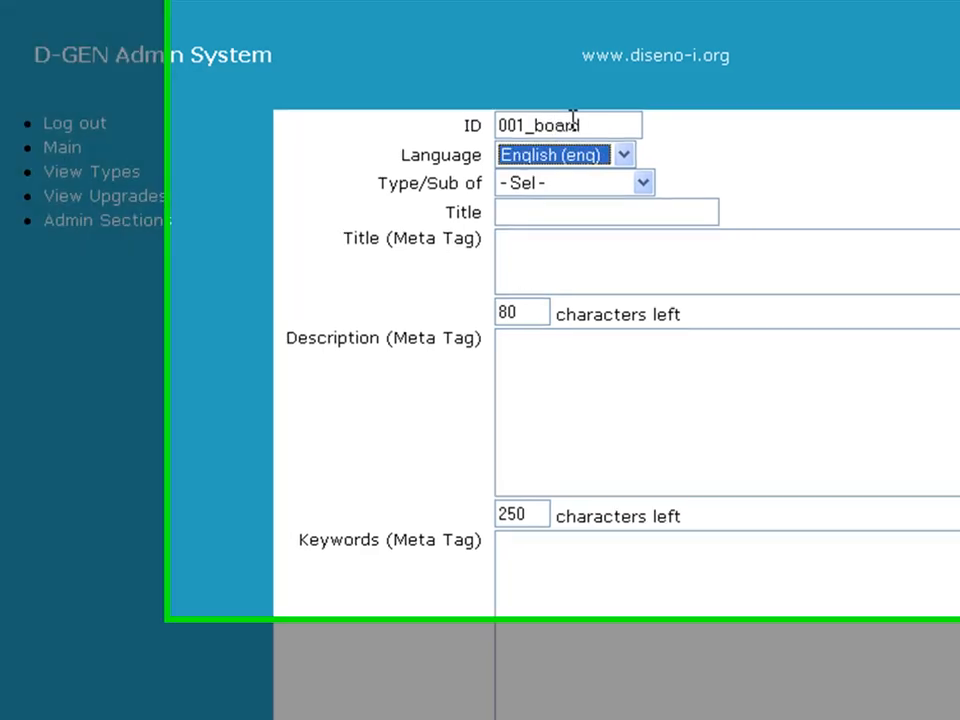
{"action": "left_click", "coordinate": [448, 214]}
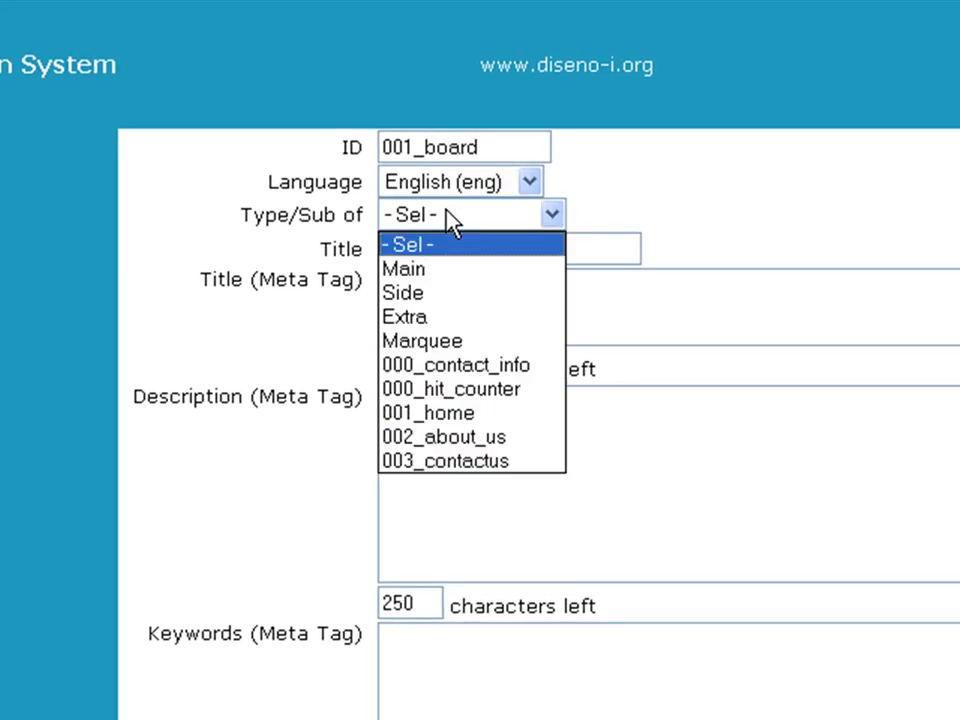
{"action": "left_click", "coordinate": [445, 447]}
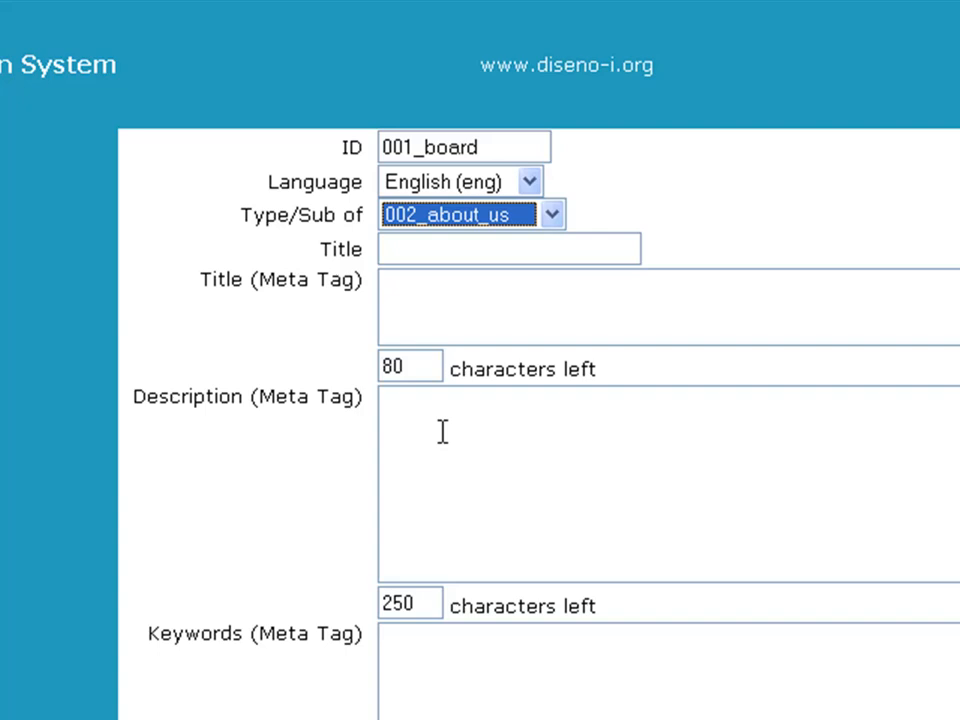
{"action": "left_click", "coordinate": [437, 249]}
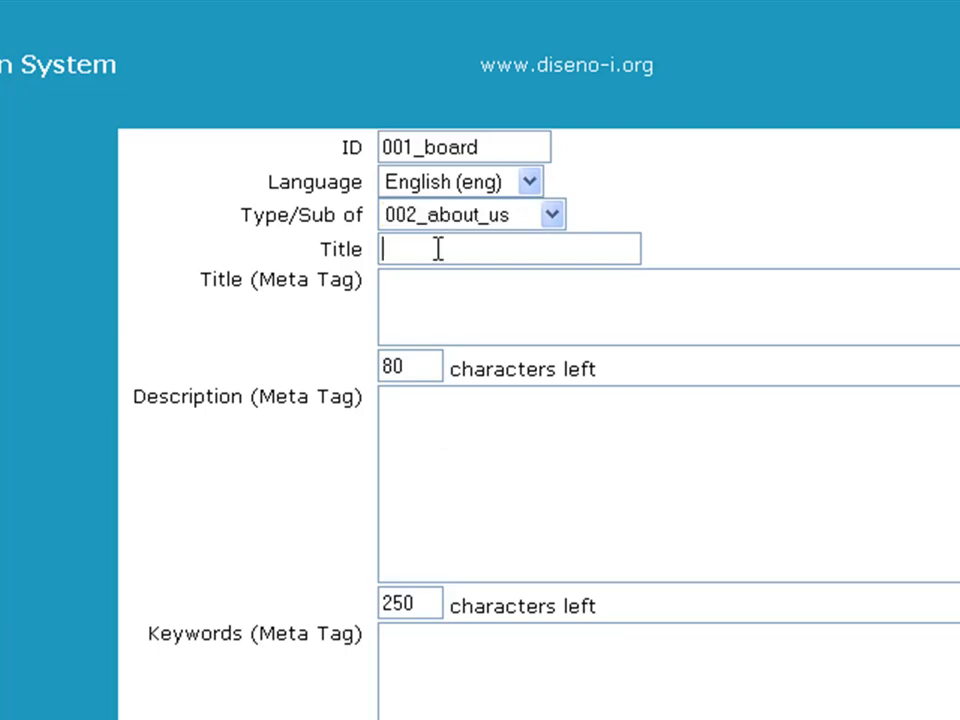
{"action": "type", "text": "Board"}
- Fill the title meta tag with the Diseno.i text ending at "layout design", and the description and keywords with the text ending at "crosslinking"
{"action": "type", "text": "Diseno.i Ideas Internet Ingenio, domain registration, hosting, layout design, se"}
{"action": "key", "text": "BackSpace"}
{"action": "key", "text": "BackSpace"}
{"action": "key", "text": "BackSpace"}
{"action": "key", "text": "BackSpace"}
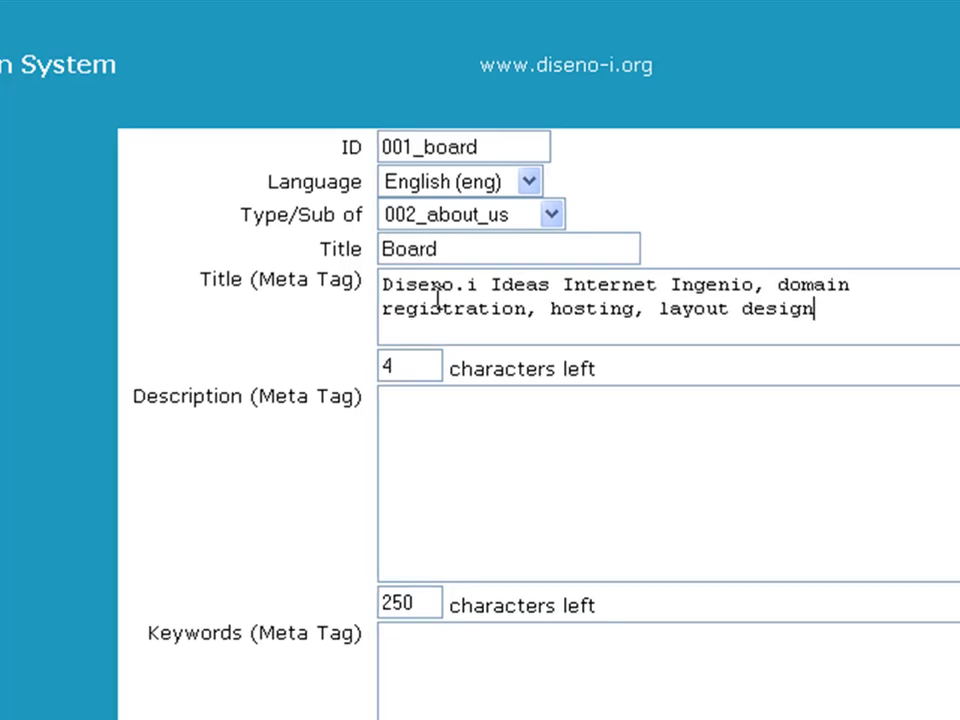
{"action": "left_click", "coordinate": [465, 336]}
{"action": "type", "text": "Diseno.i Ideas Internet Ingenio, domain registration, hosting, layout design, search engine optimization, seo, flash, java, javascript, d-gen, dgen, shopping cart, guest book, directory, realestate, chat, newsletter, maillist, portfolio, crosslinking"}
{"action": "left_click", "coordinate": [533, 583]}
{"action": "type", "text": "Diseno.i Ideas Internet Ingenio, domain registration, hosting, layout design, search engine optimization, seo, flash, java, javascript, d-gen, dgen, shopping cart, guest book, directory, realestate, chat, newsletter, maillist, portfolio, crosslinking"}
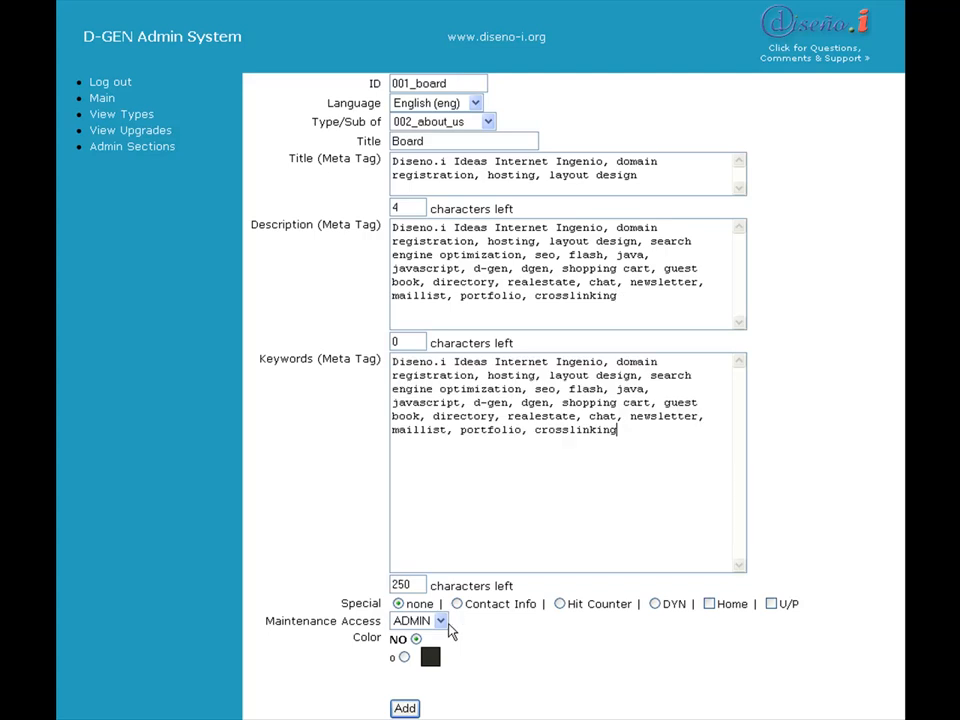
- Add the Board section, set its status to Finished - Accessible to Web Users, and return to the section list
{"action": "left_click", "coordinate": [405, 708]}
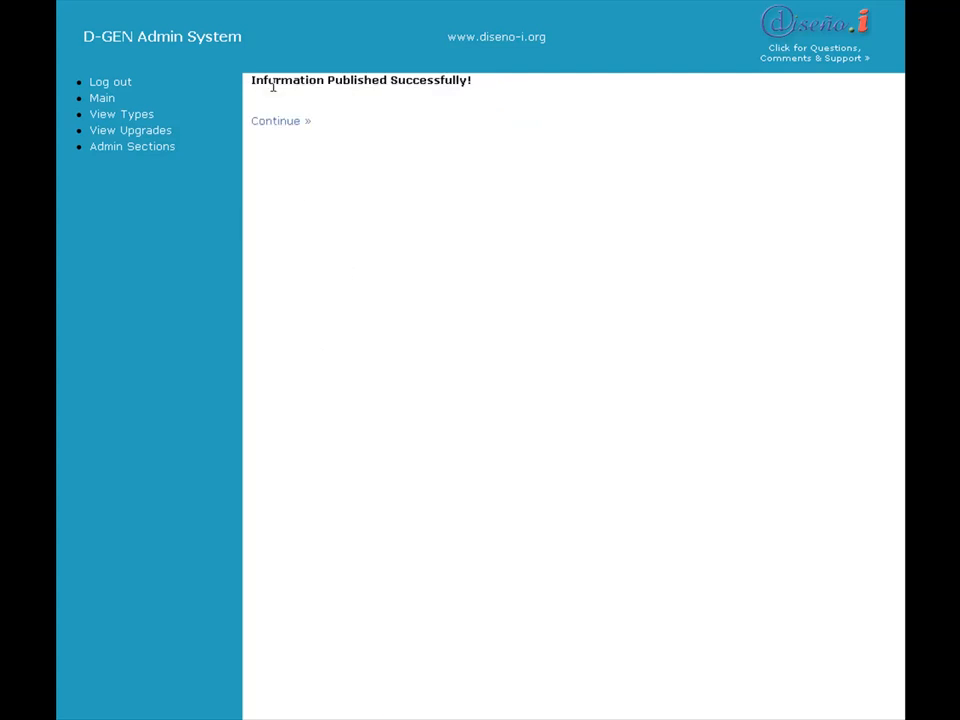
{"action": "left_click", "coordinate": [278, 122]}
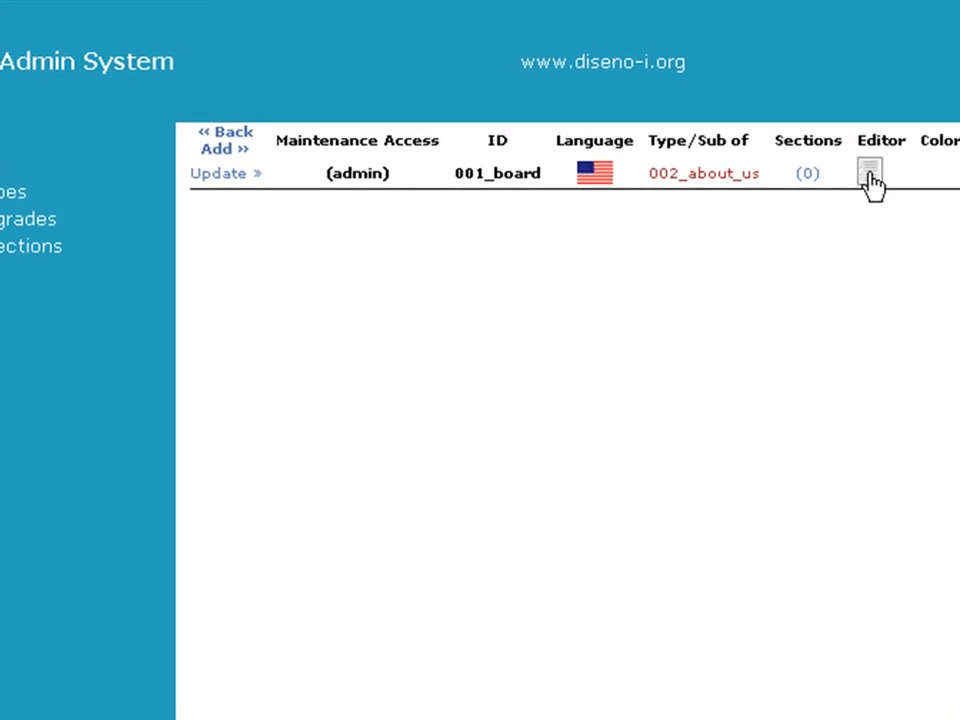
{"action": "left_click", "coordinate": [871, 178]}
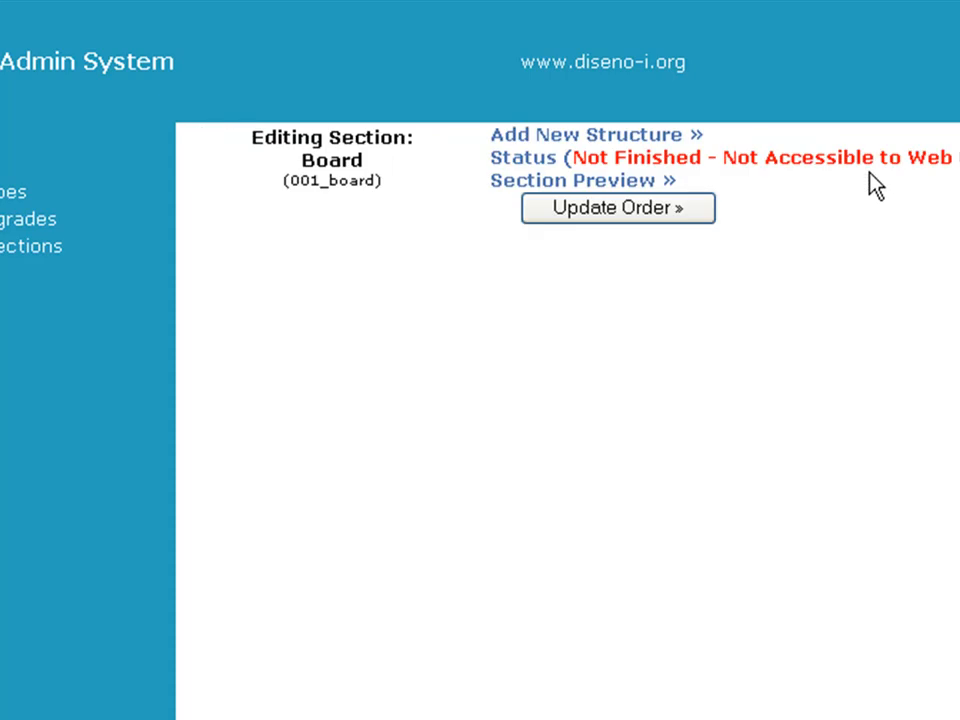
{"action": "left_click", "coordinate": [869, 160]}
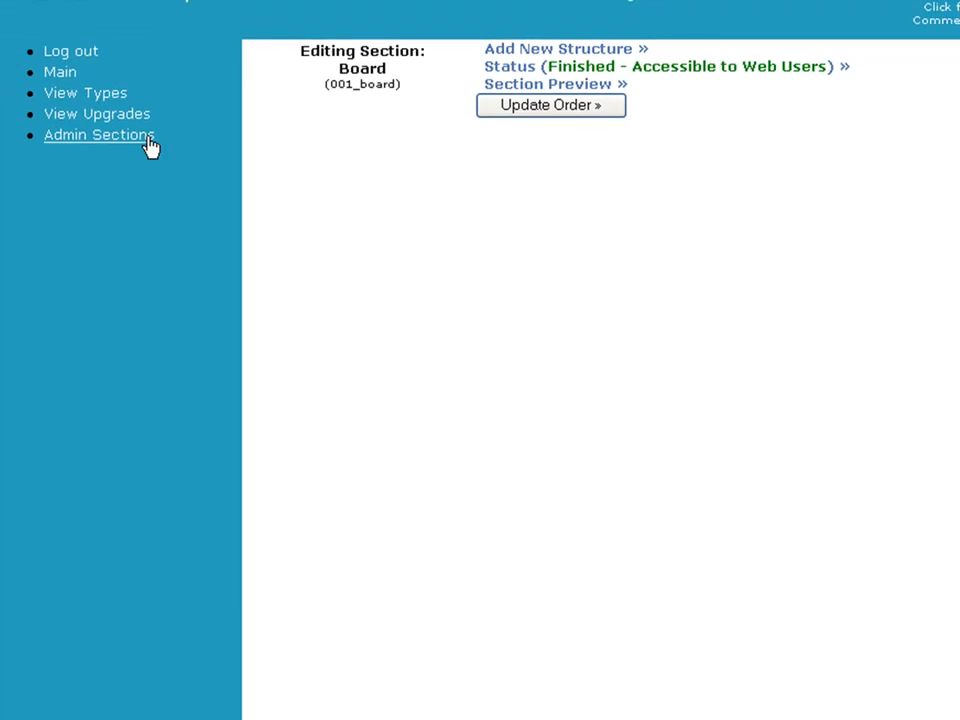
{"action": "left_click", "coordinate": [148, 142]}
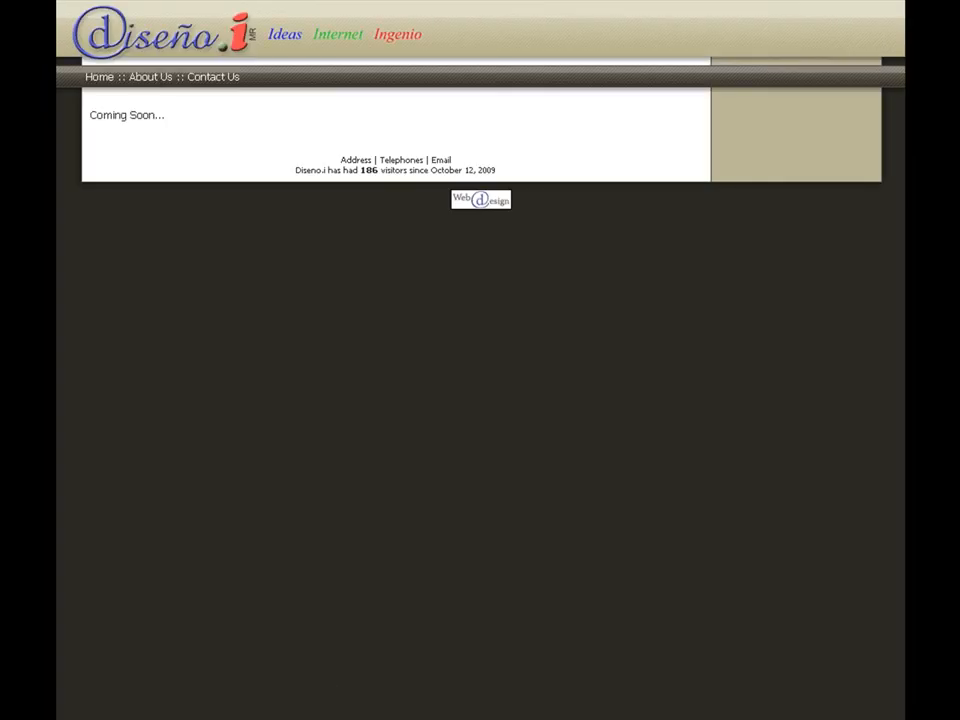
- Reload the website's home page and check its About Us menu entry for the Board subsection
{"action": "left_click", "coordinate": [98, 75]}
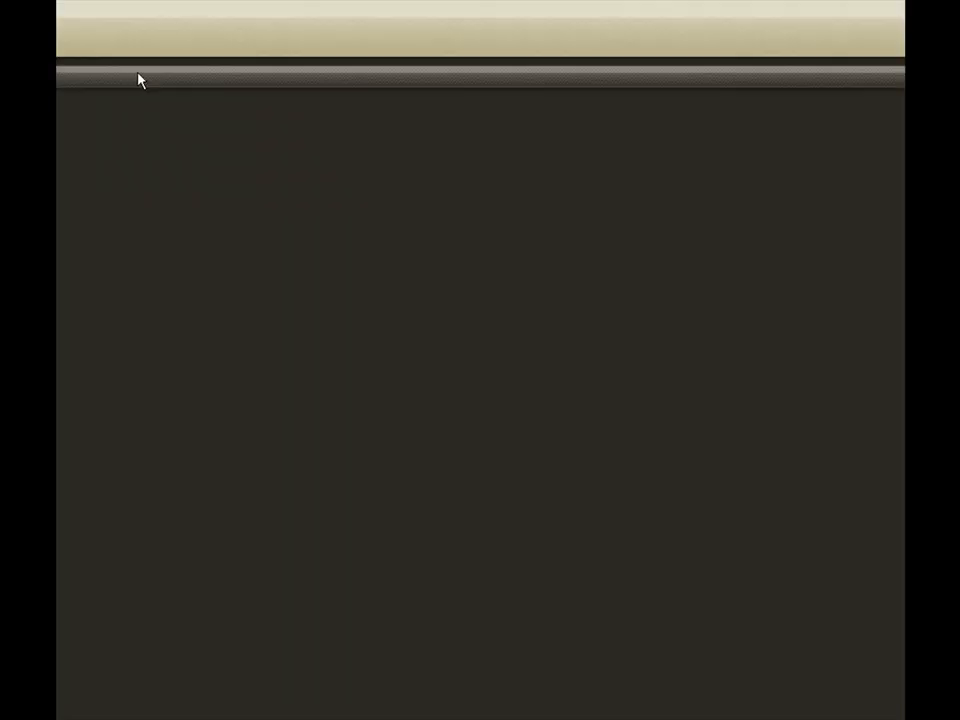
{"action": "mouse_move", "coordinate": [141, 82]}
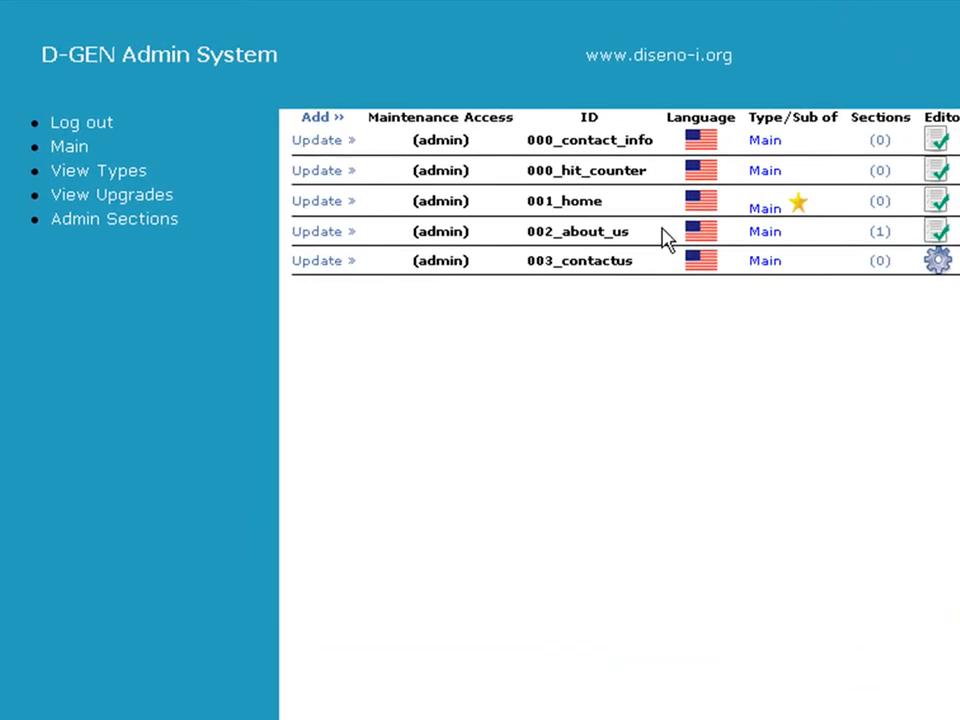
- Start another subsection of 002_about_us with ID 002_location, language English (eng) and title Location
{"action": "left_click", "coordinate": [878, 236]}
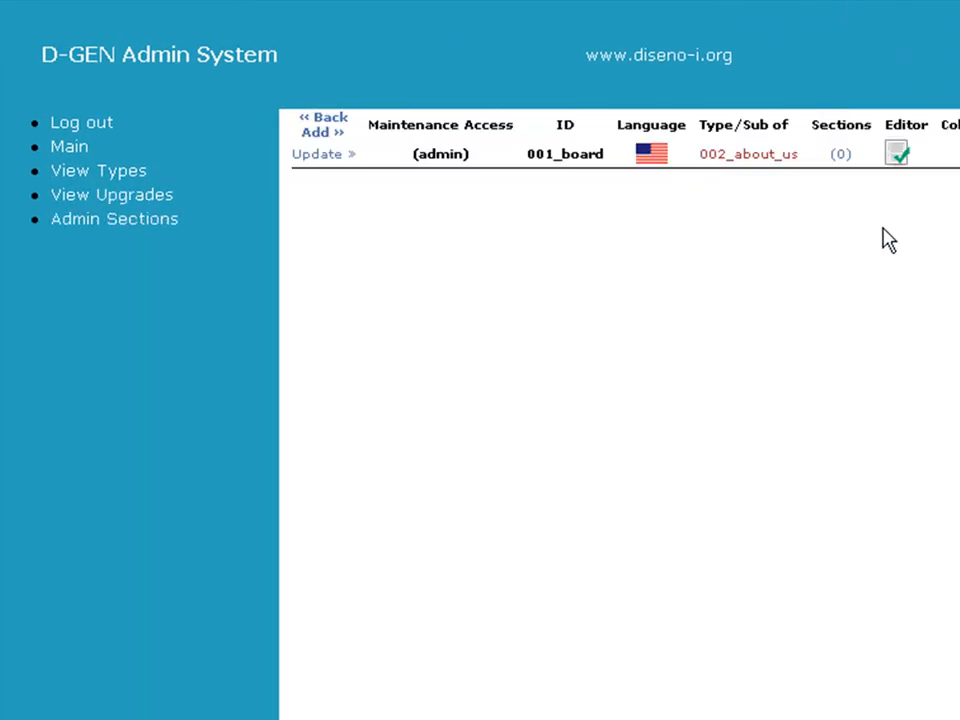
{"action": "left_click", "coordinate": [332, 135]}
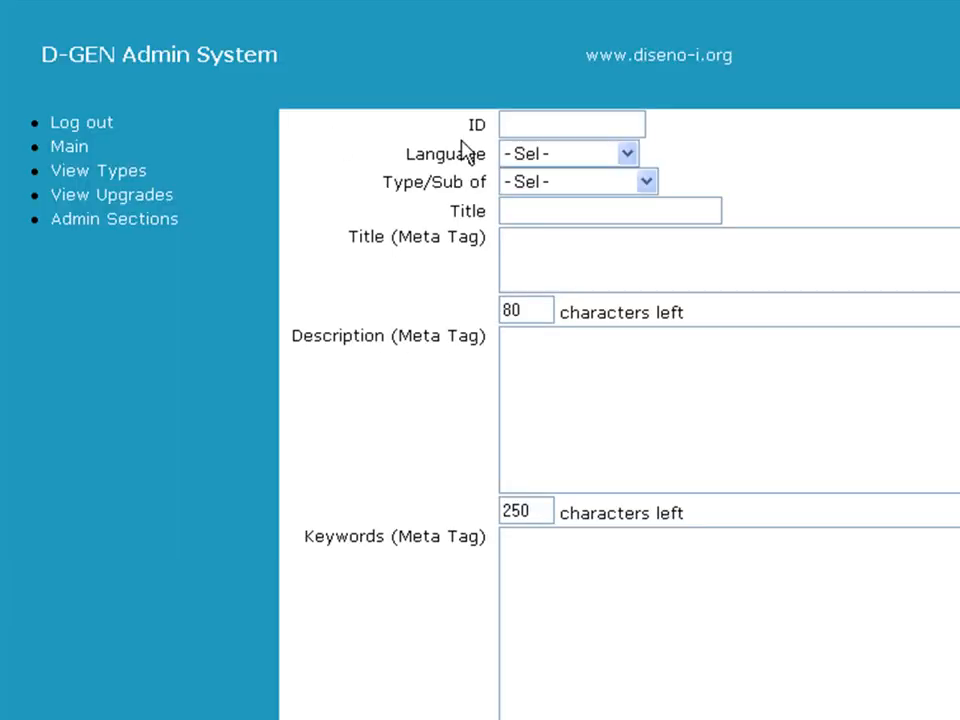
{"action": "left_click", "coordinate": [531, 122]}
{"action": "type", "text": "002_locat"}
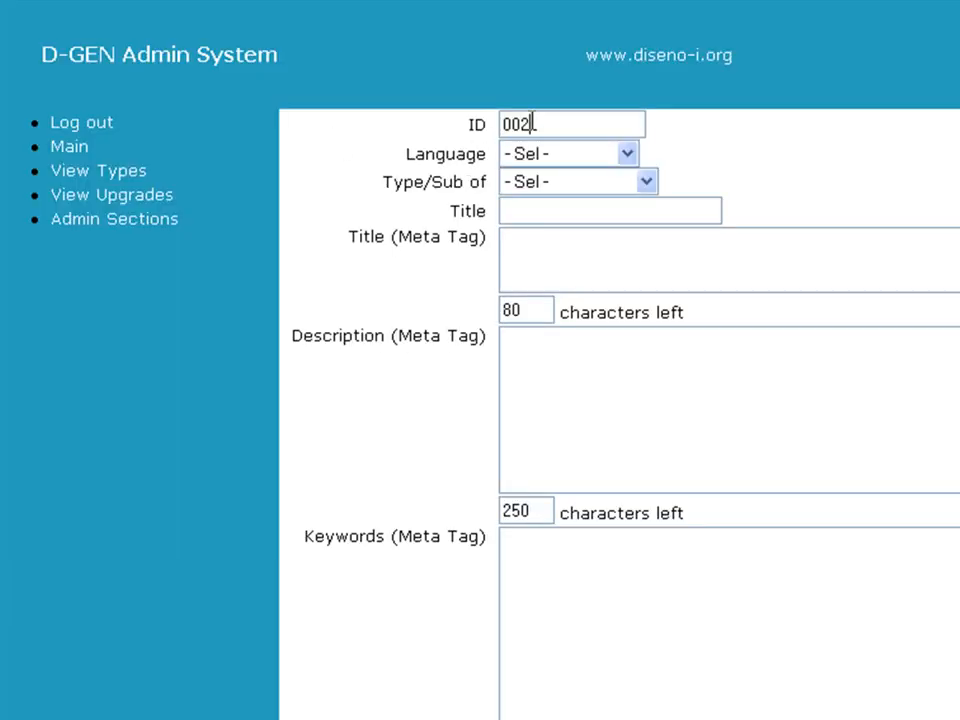
{"action": "type", "text": "ion"}
{"action": "key", "text": "Tab"}
{"action": "key", "text": "Down"}
{"action": "key", "text": "Tab"}
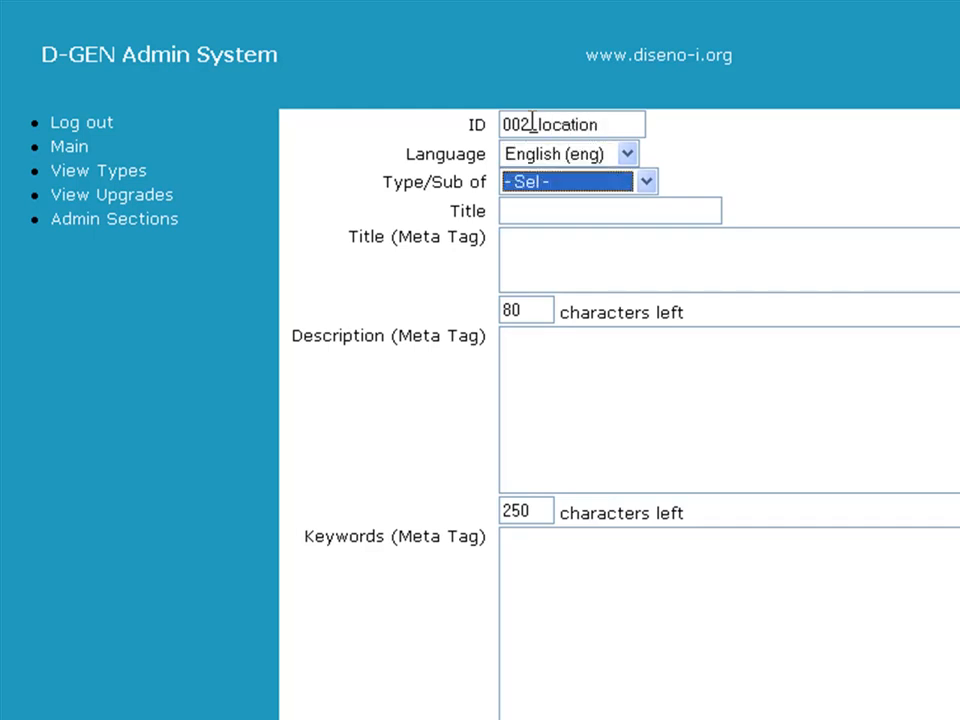
{"action": "left_click", "coordinate": [537, 181]}
{"action": "left_click", "coordinate": [566, 396]}
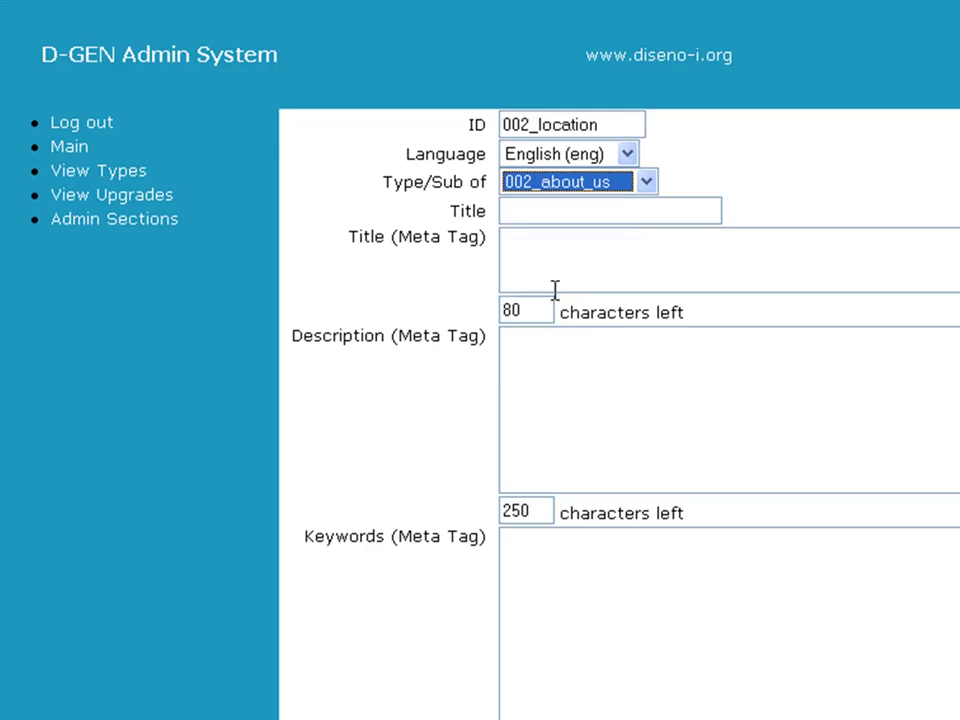
{"action": "left_click", "coordinate": [539, 214]}
{"action": "type", "text": "Location"}
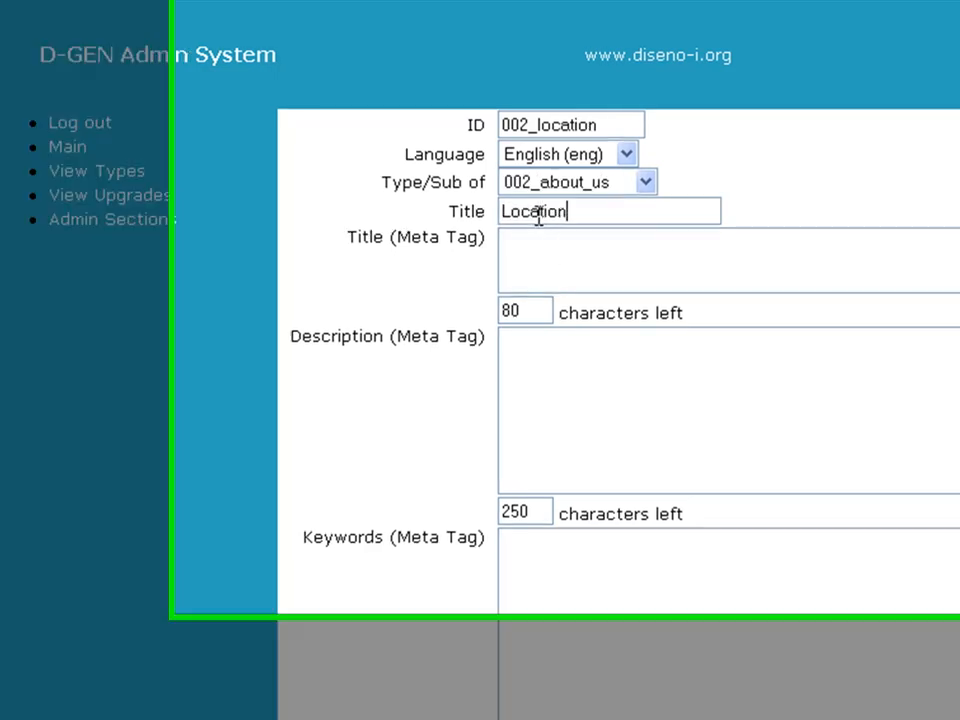
- Fill the Location section's title meta tag with the Diseno.i text ending at "layout design", and its description and keywords with the text ending at "crosslinking"
{"action": "key", "text": "Tab"}
{"action": "key", "text": "ctrl+v"}
{"action": "key", "text": "BackSpace"}
{"action": "key", "text": "BackSpace"}
{"action": "key", "text": "BackSpace"}
{"action": "key", "text": "BackSpace"}
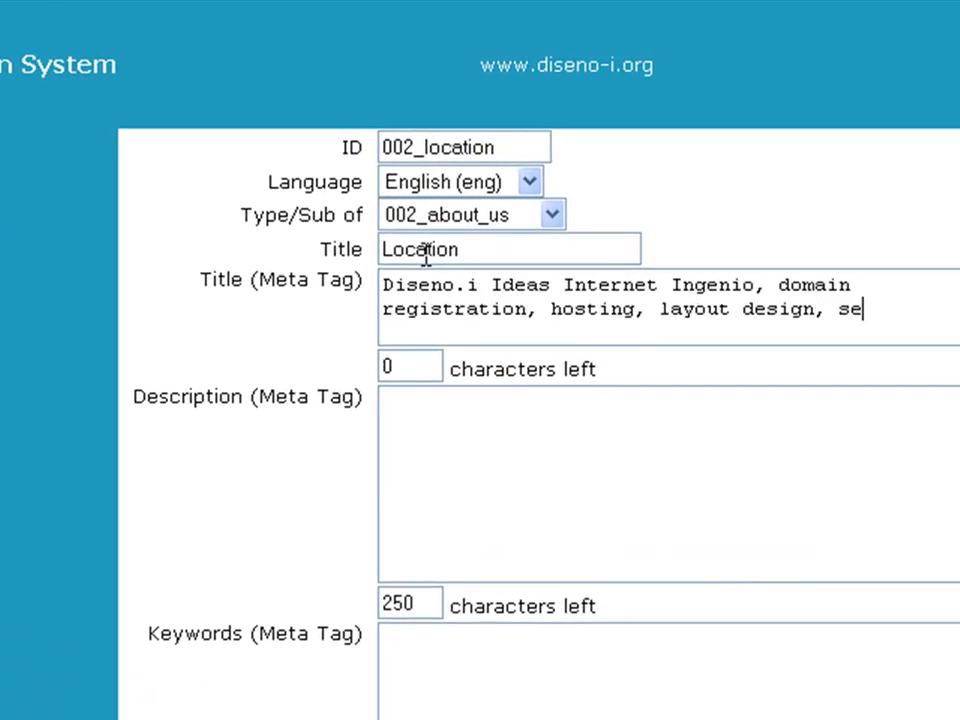
{"action": "key", "text": "Tab"}
{"action": "key", "text": "Tab"}
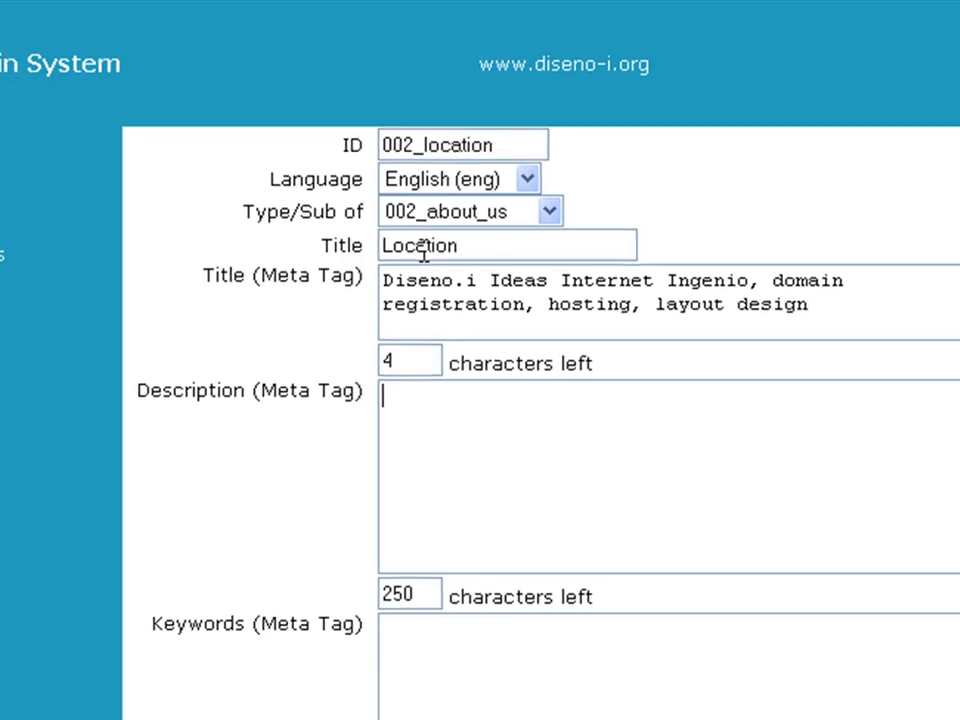
{"action": "type", "text": "Diseno.i Ideas Internet Ingenio, domain registration, hosting, layout design, search engine optimization, seo, flash, java, javascript, d-gen, dgen, shopping cart, guest book, directory, realestate, chat, newsletter, maillist, portfolio, crosslinking"}
{"action": "key", "text": "Tab"}
{"action": "key", "text": "Tab"}
{"action": "type", "text": "Diseno.i Ideas Internet Ingenio, domain registration, hosting, layout design, search engine optimization, seo, flash, java, javascript, d-gen, dgen, shopping cart, guest book, directory, realestate, chat, newsletter, maillist, portfolio, crosslinking"}
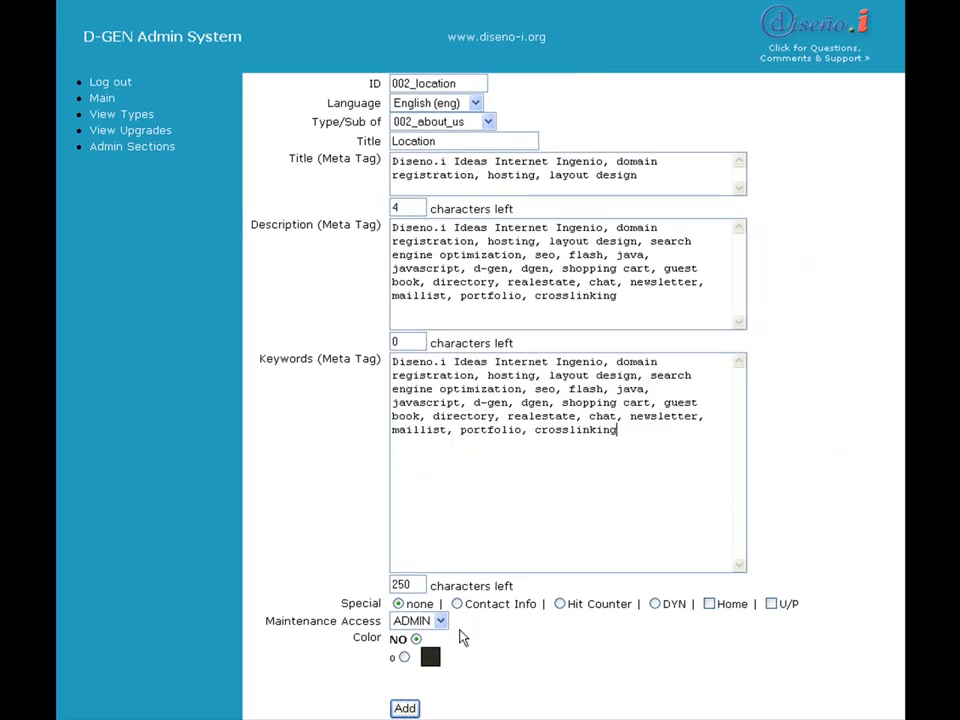
- Add the Location section and set its status to Finished - Accessible to Web Users
{"action": "left_click", "coordinate": [404, 708]}
{"action": "left_click", "coordinate": [282, 121]}
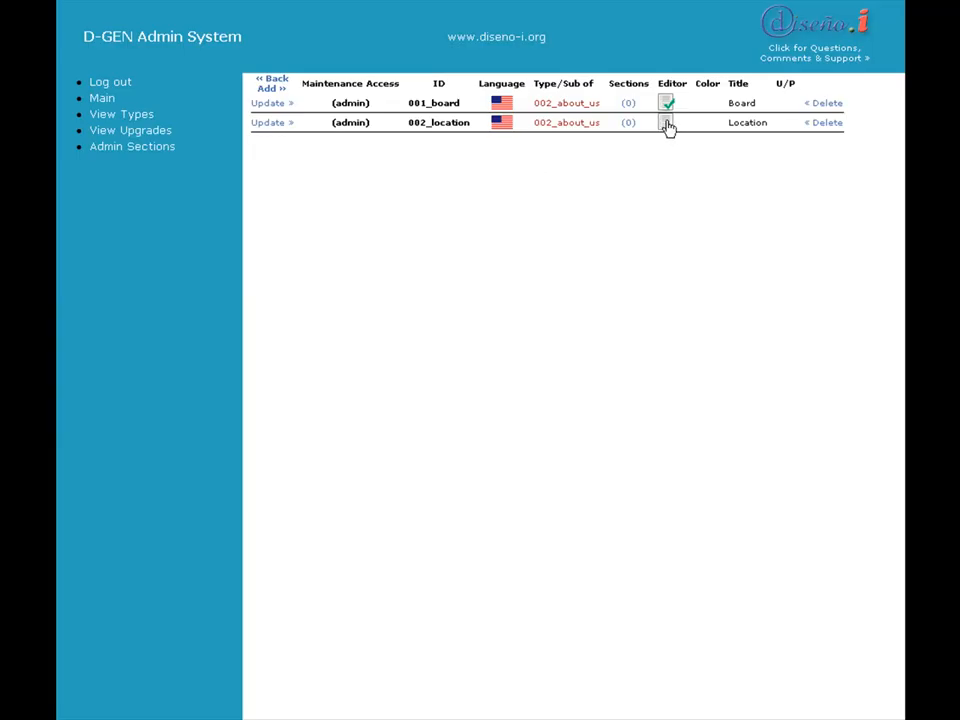
{"action": "left_click", "coordinate": [666, 123]}
{"action": "left_click", "coordinate": [665, 100]}
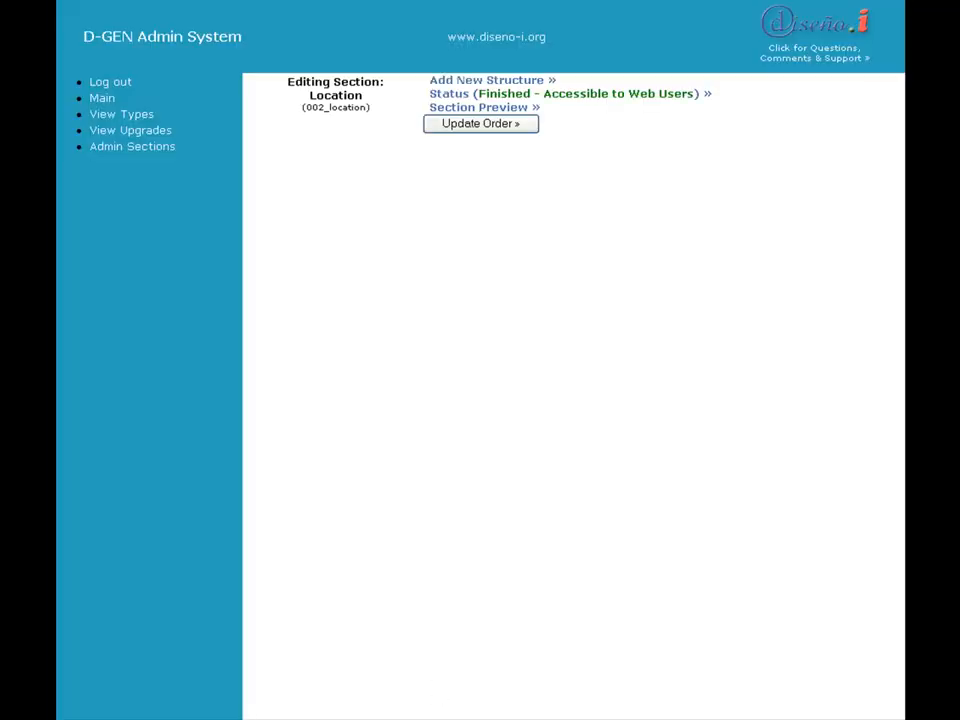
- Check the About Us menu entry on the public website for the Location subsection, and return to the admin section list
{"action": "key", "text": "ctrl+Tab"}
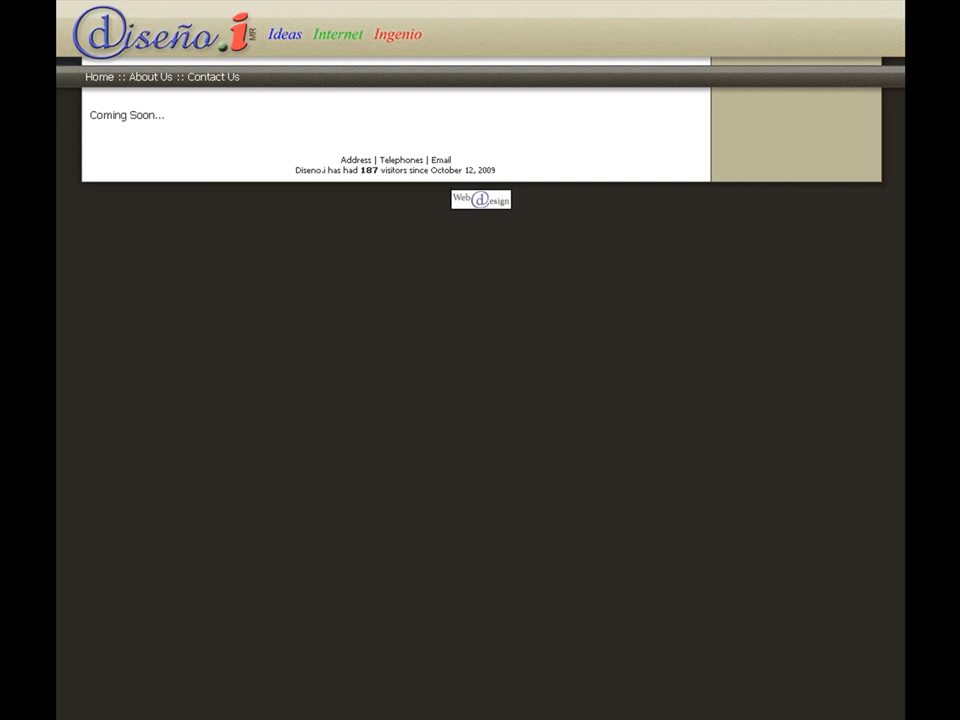
{"action": "left_click", "coordinate": [149, 80]}
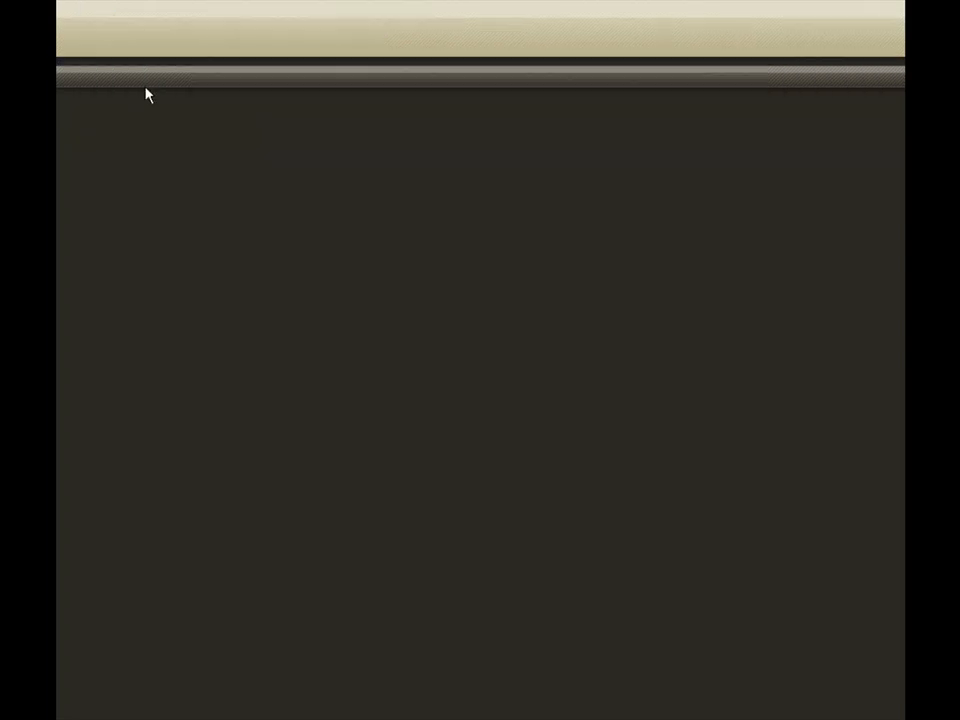
{"action": "mouse_move", "coordinate": [150, 86]}
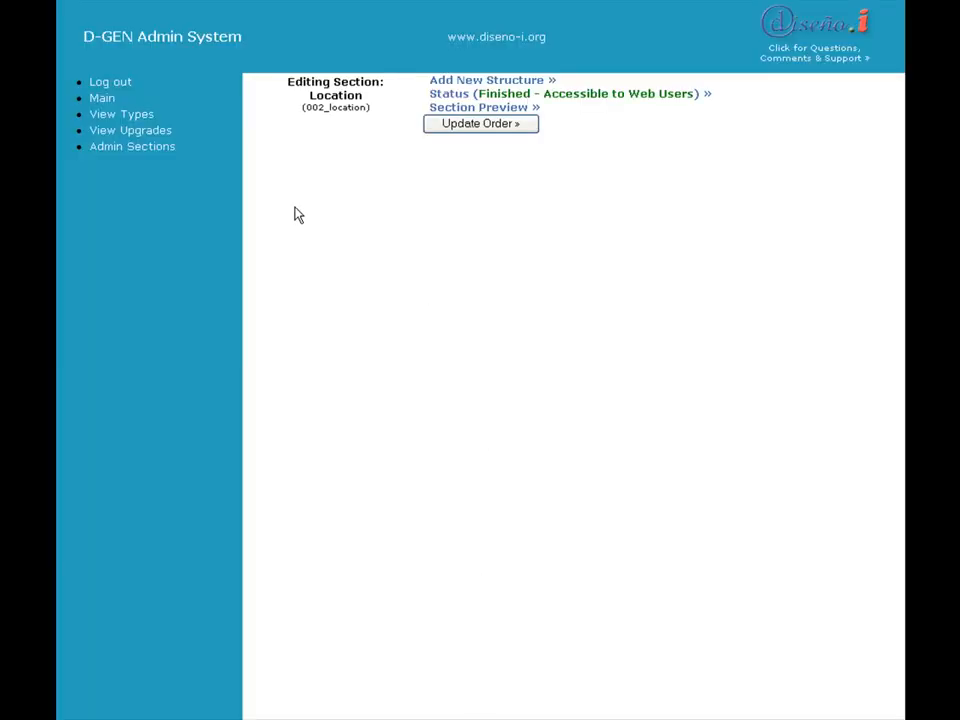
{"action": "left_click", "coordinate": [167, 149]}
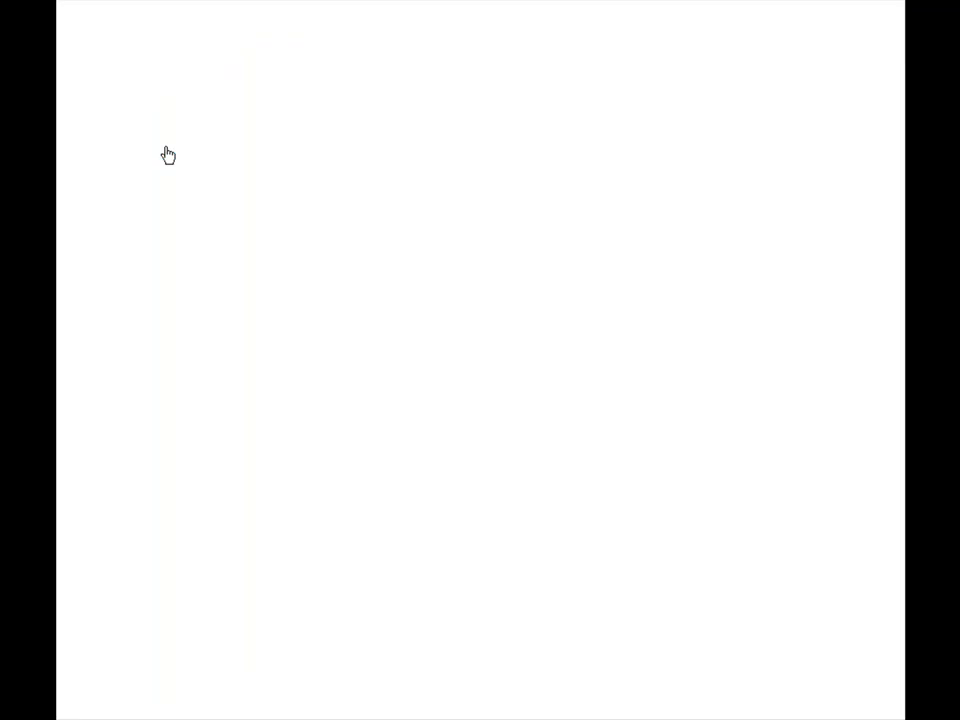